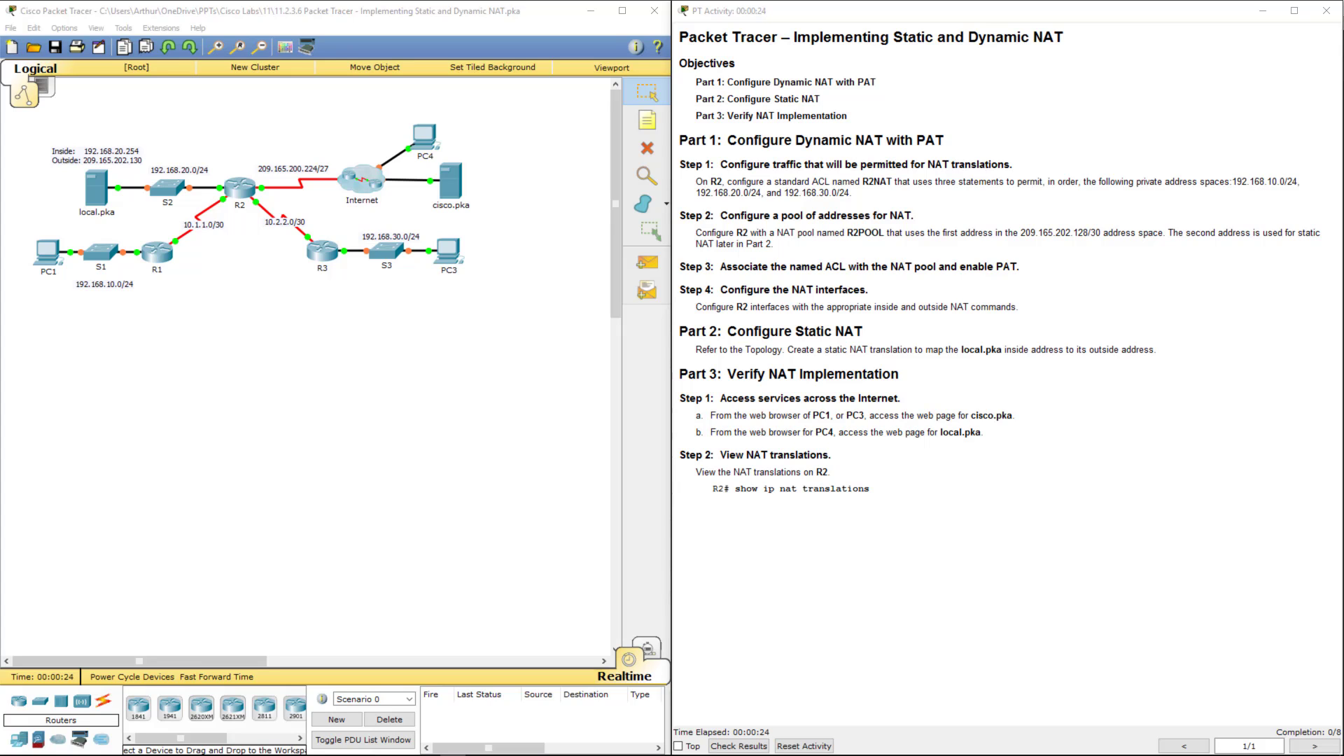
Step: Open R2's CLI and enter privileged mode, then global configuration mode (conf t)
left_click(236, 187)
left_click(563, 221)
left_click_drag(698, 204, 455, 315)
key("Return")
key("Return")
key("Return")
key("Return")
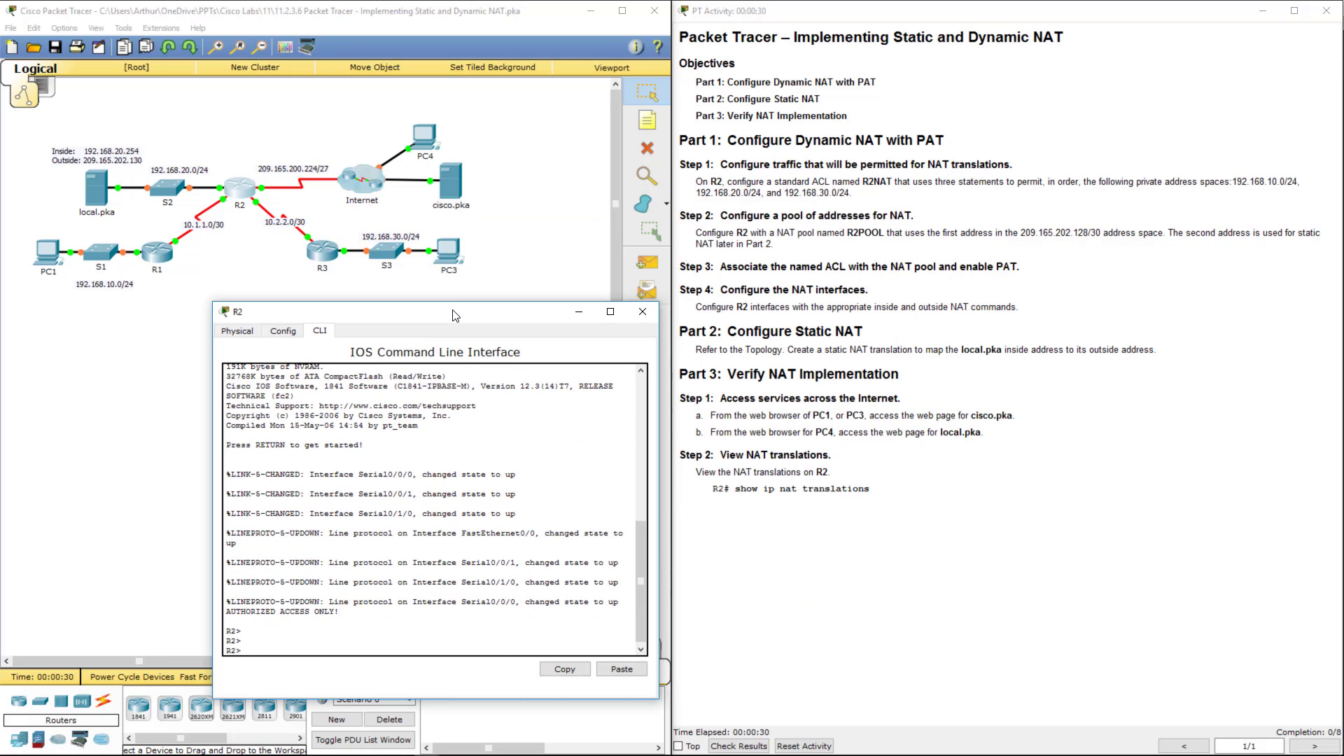
type("encon")
key("BackSpace")
key("BackSpace")
key("BackSpace")
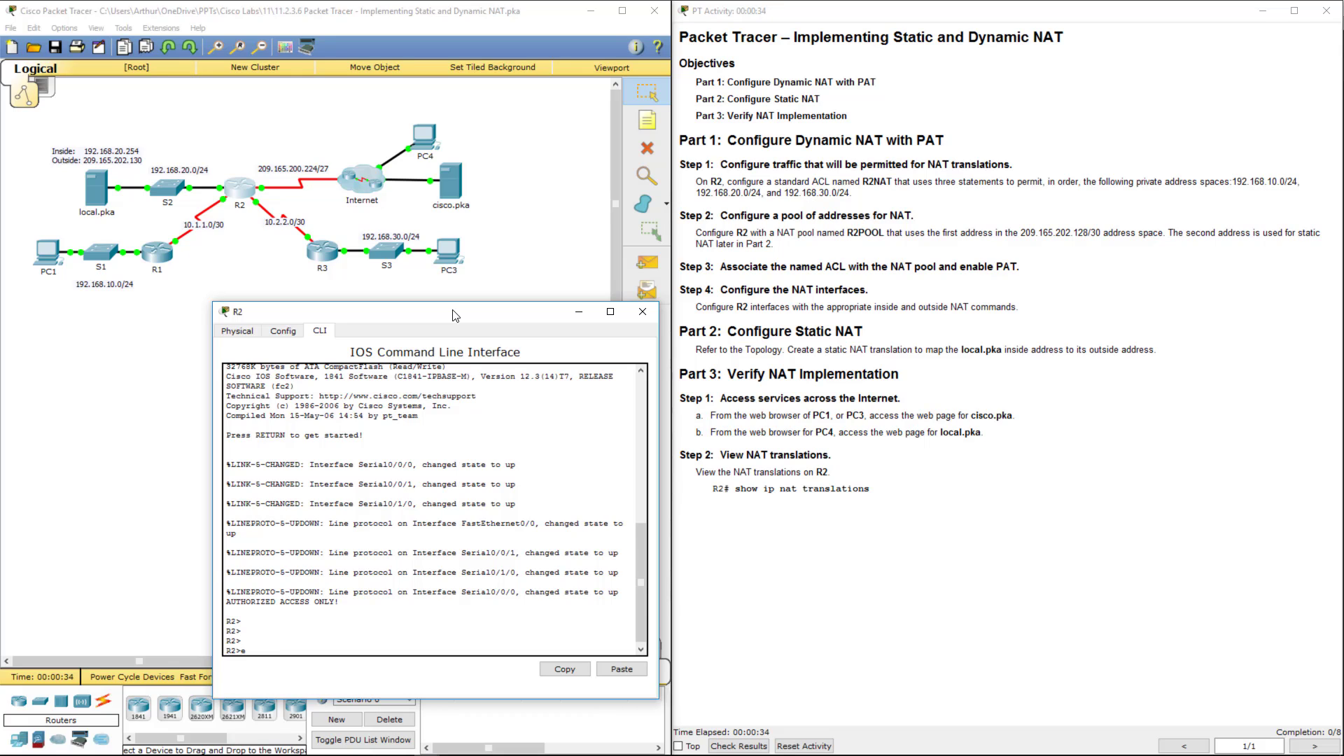
key("Return")
type("conf t")
key("Return")
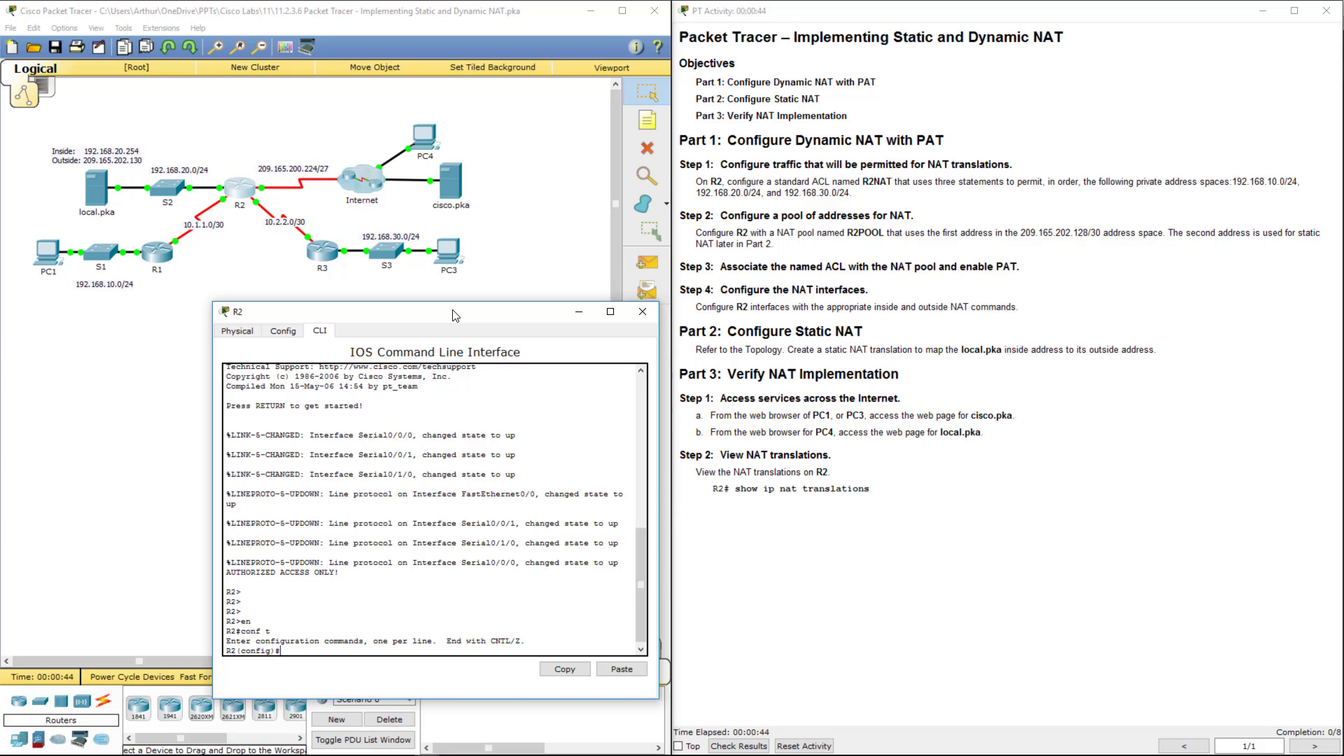
Step: Create standard access list R2NAT permitting 192.168.10.0 0.0.0.255
type("ip acc")
key("Tab")
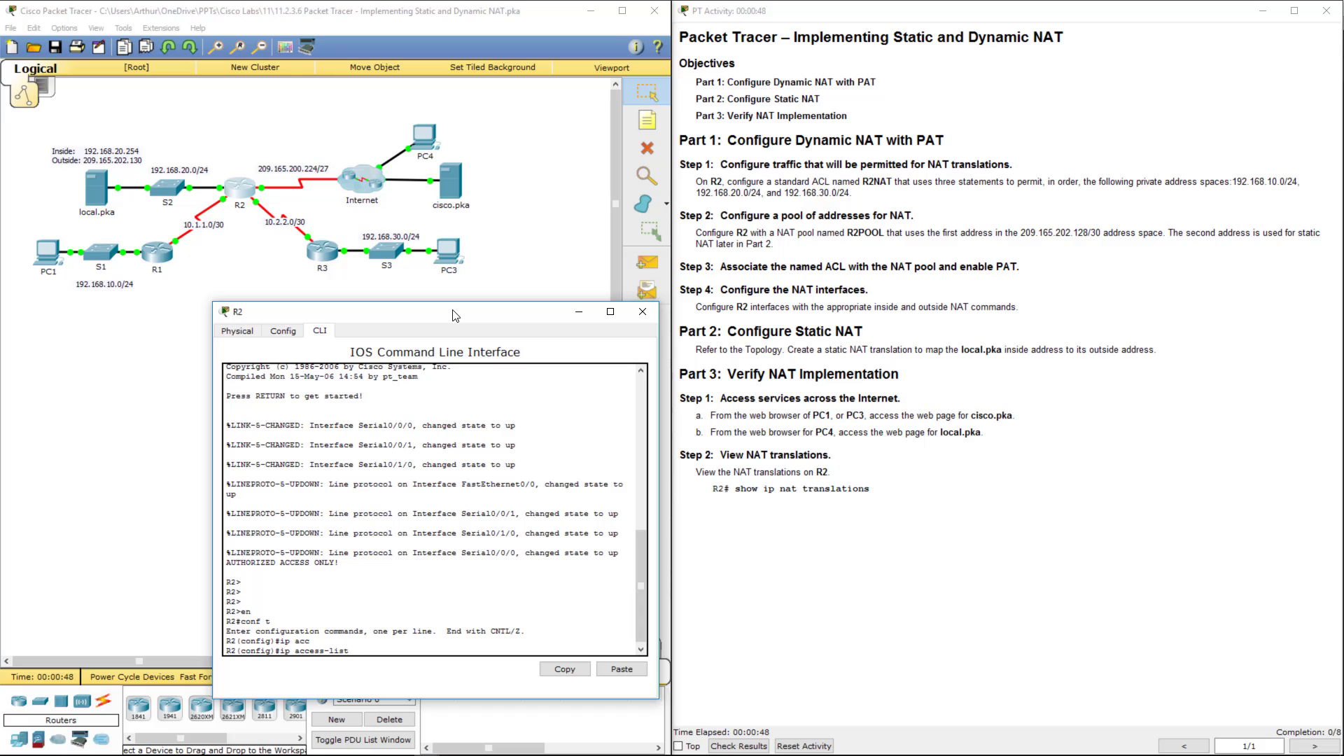
type("st")
key("Tab")
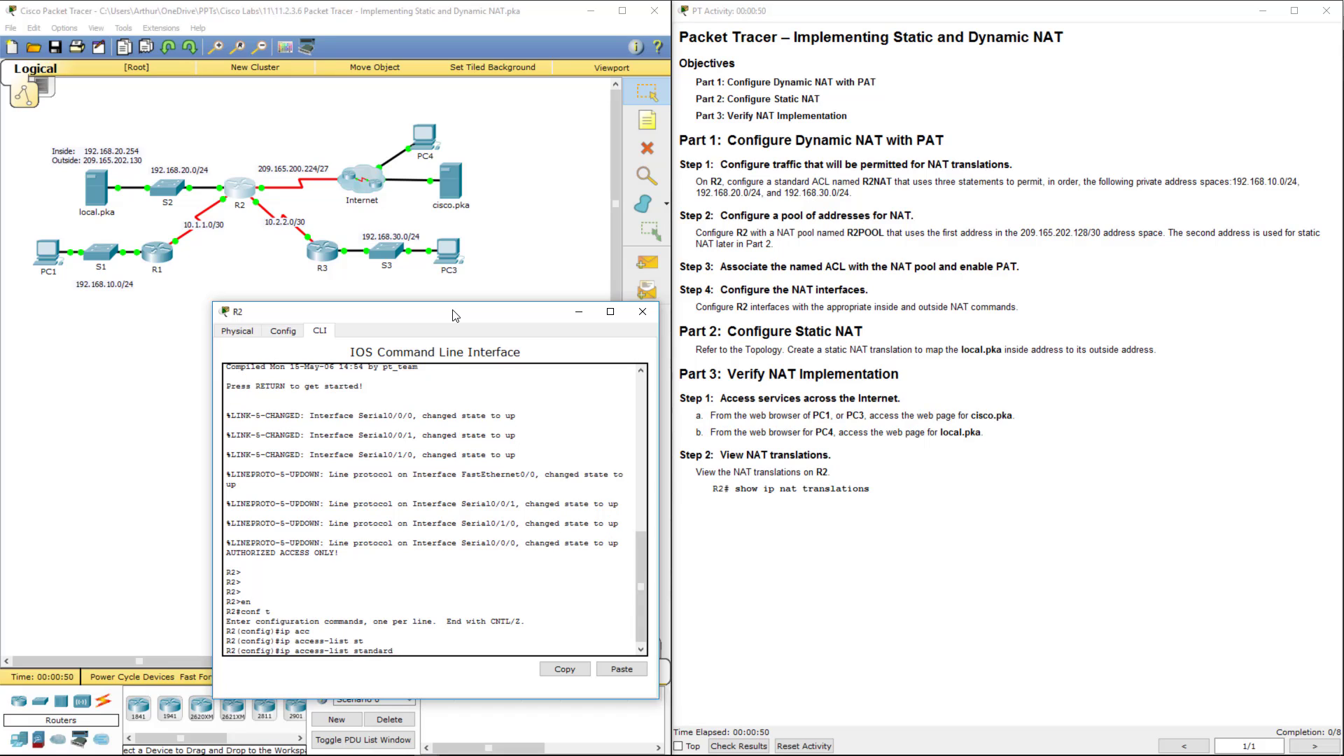
type("R2NAT")
key("Return")
type("per")
key("Tab")
type("192.16")
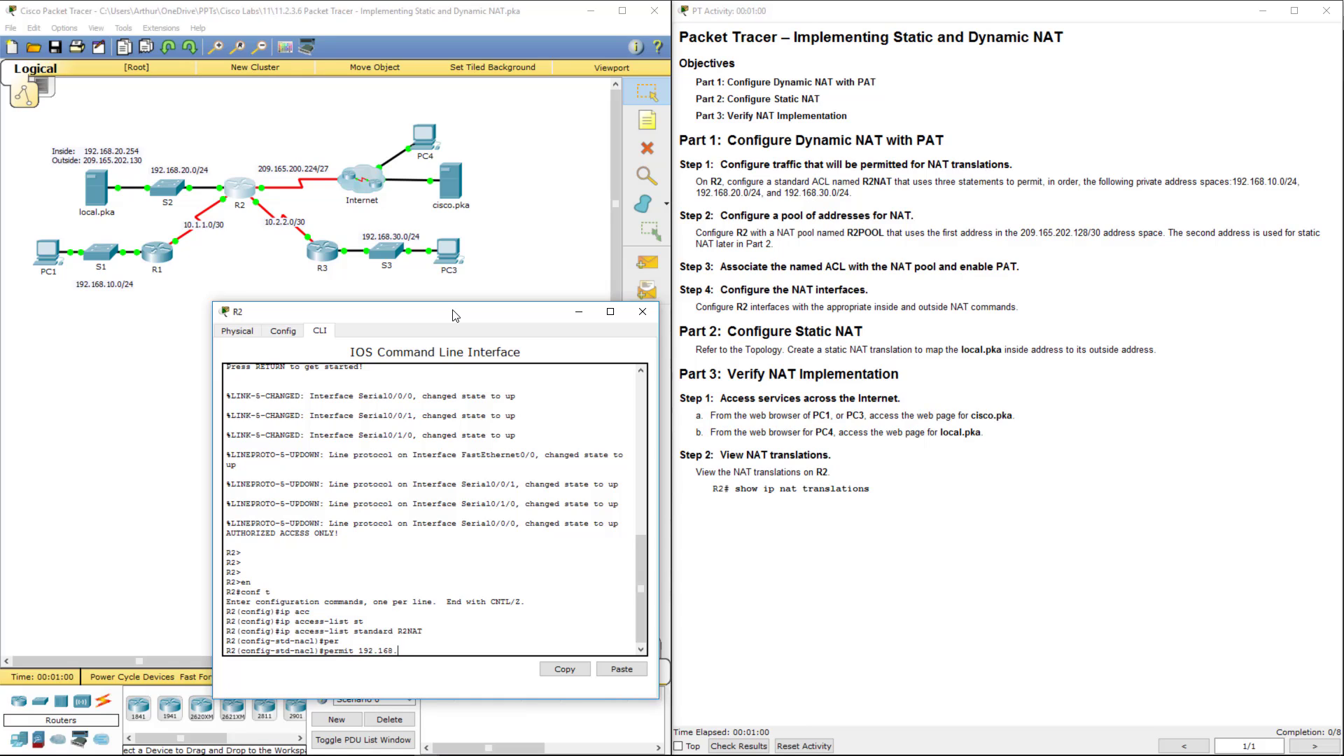
type("8.10.0 0.0.0.255")
key("Return")
Step: Add R2NAT permits for 192.168.20.0 and 192.168.30.0 with wildcard 0.0.0.255
key("Up")
key("Left")
key("BackSpace")
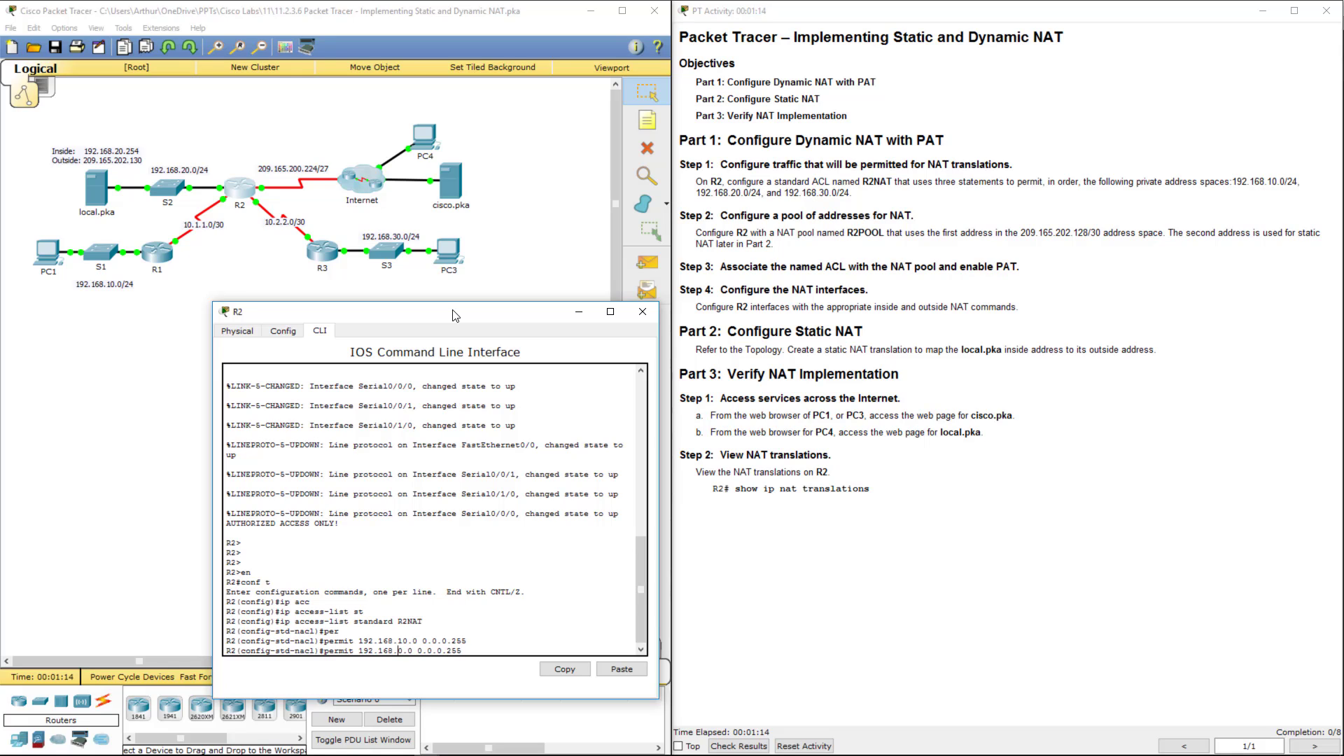
type("2")
key("Return")
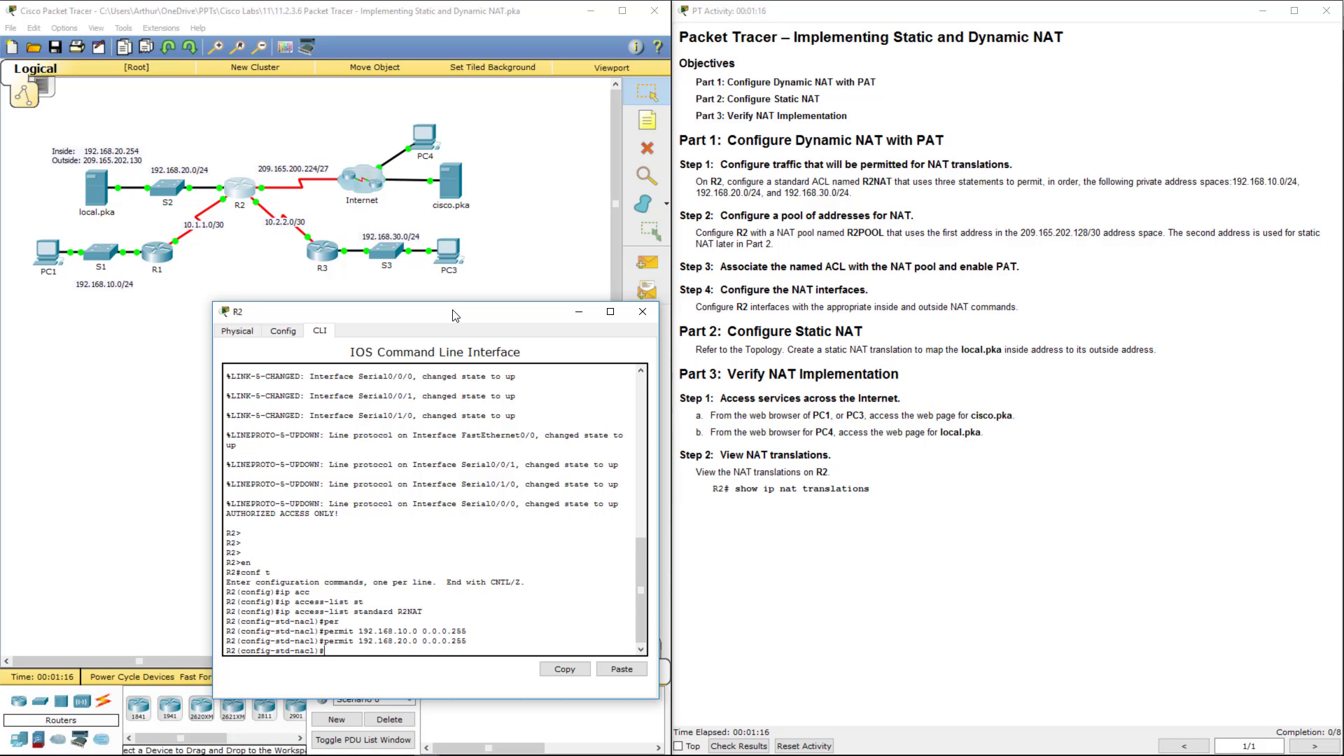
key("Up")
key("Left")
key("Left")
key("Left")
key("Left")
key("Left")
key("Left")
key("Left")
key("Left")
key("Left")
key("Left")
key("Left")
key("Left")
key("Left")
key("BackSpace")
type("3")
key("Return")
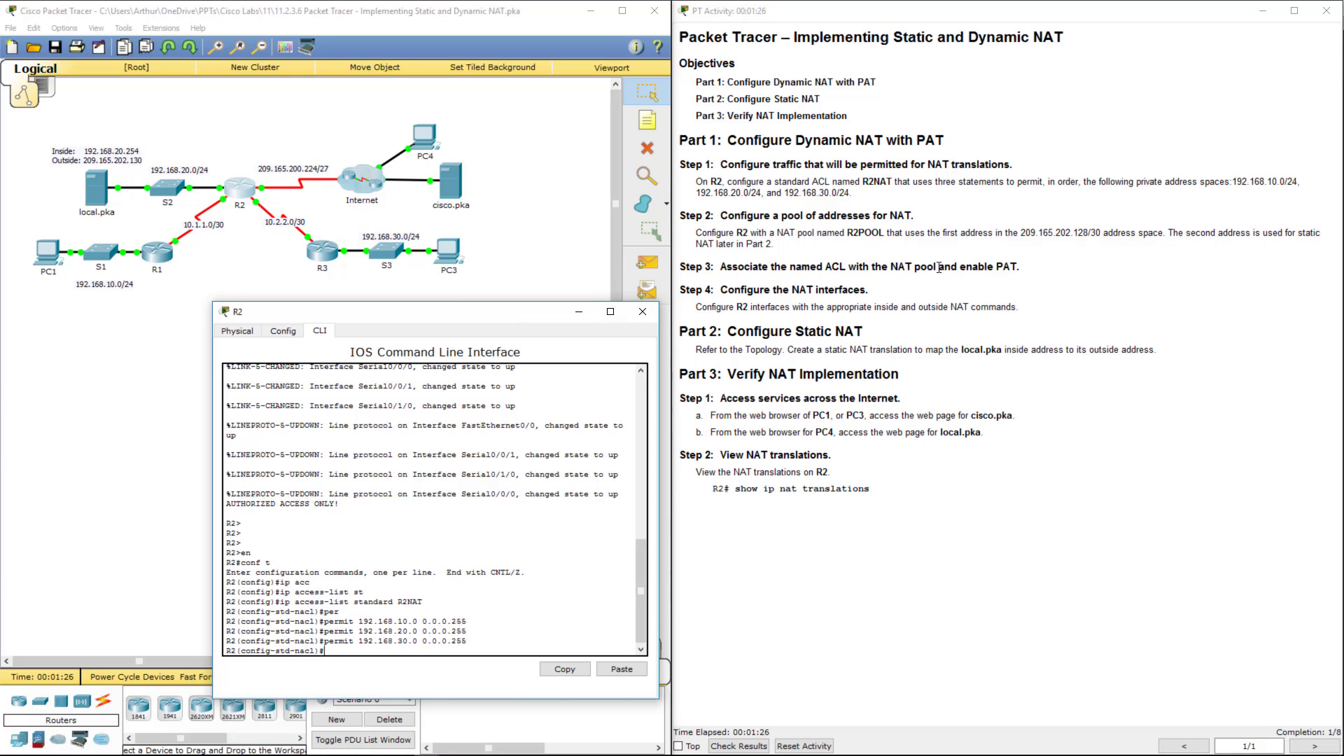
left_click(812, 186)
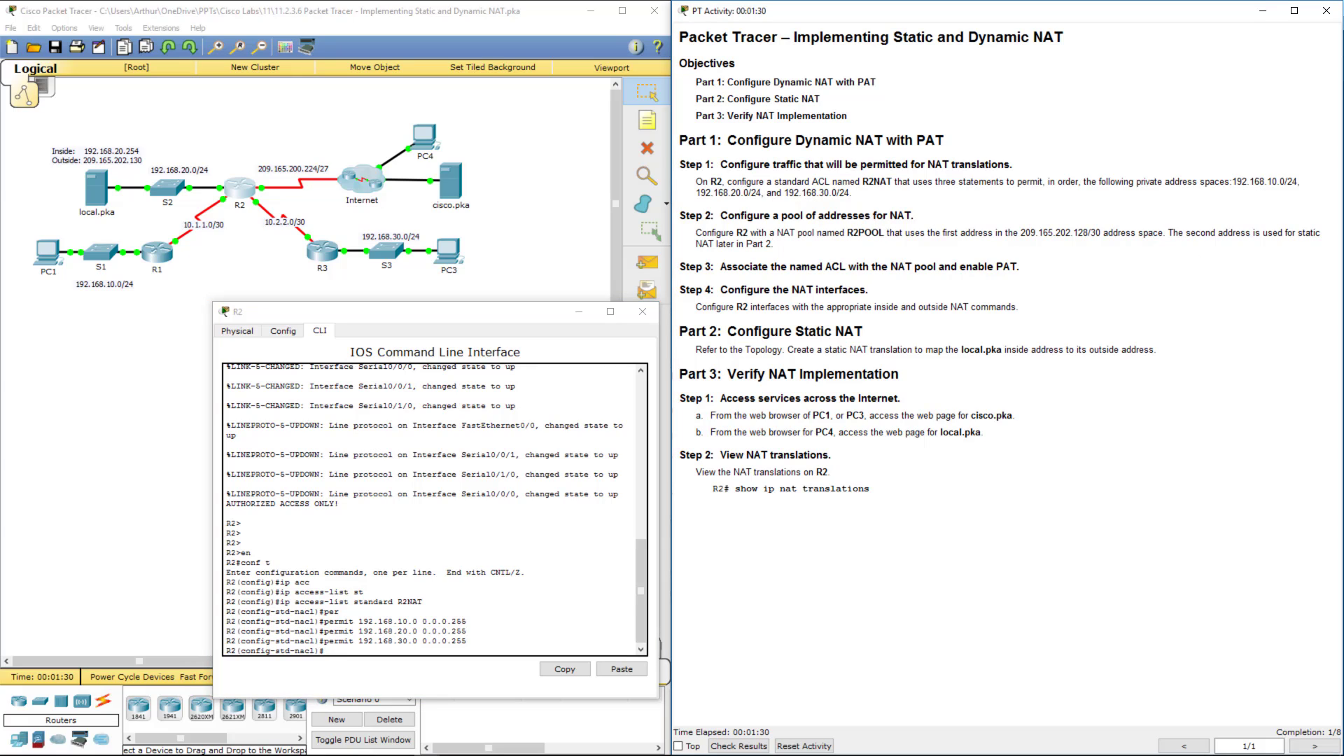
Step: Return to R2's console and exit access-list configuration mode
key("alt+Tab")
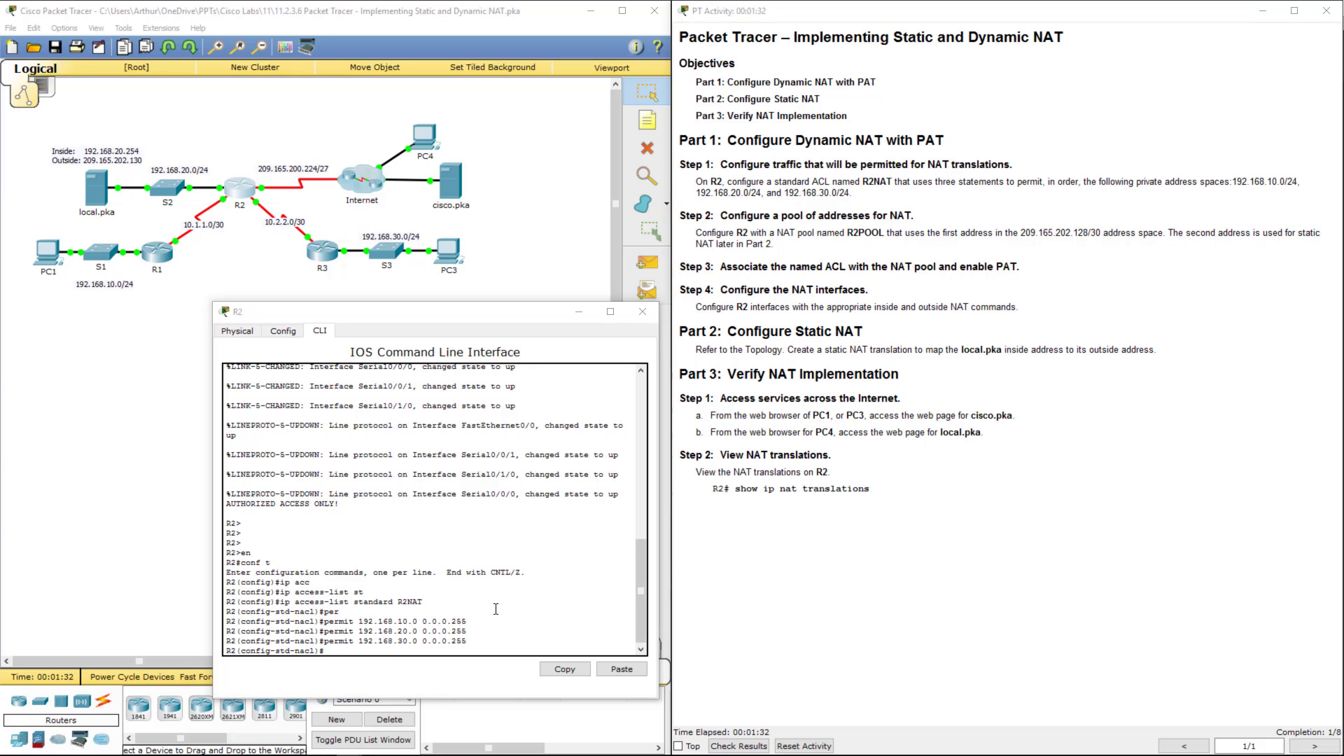
left_click(496, 609)
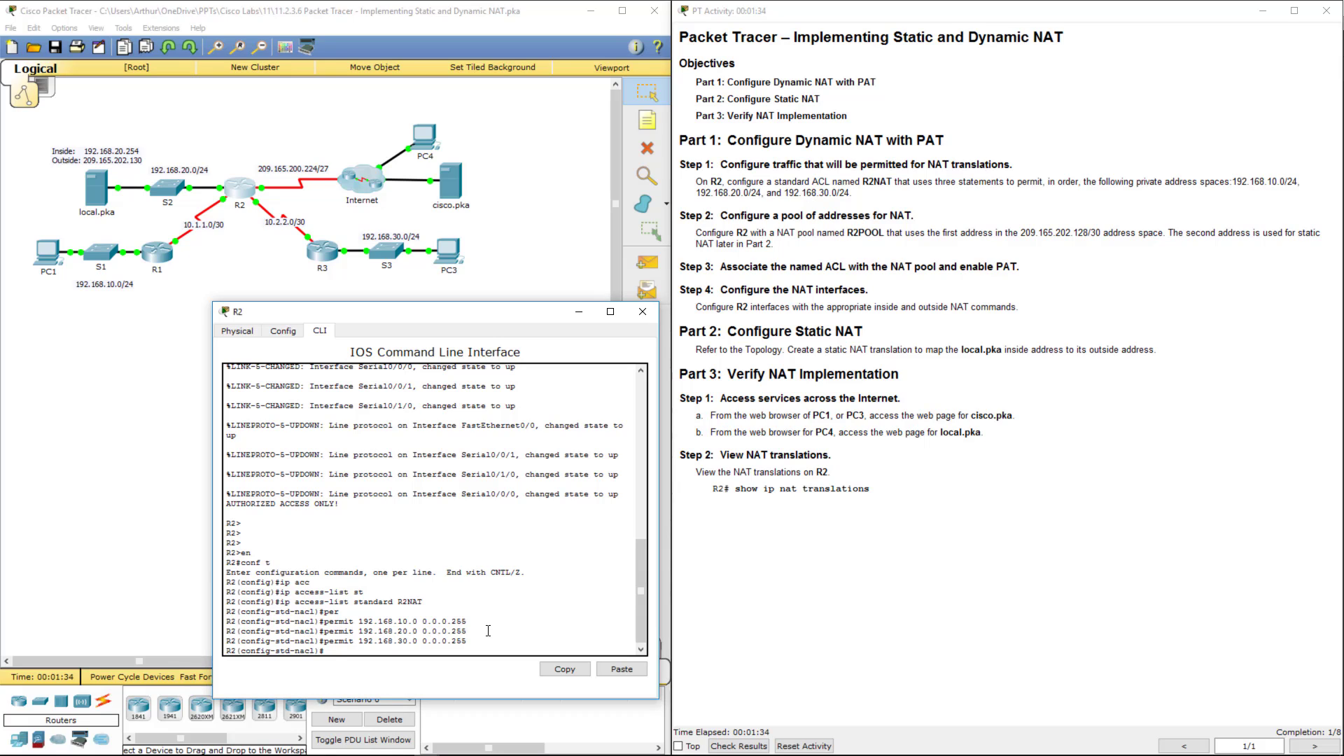
type("exit")
key("Return")
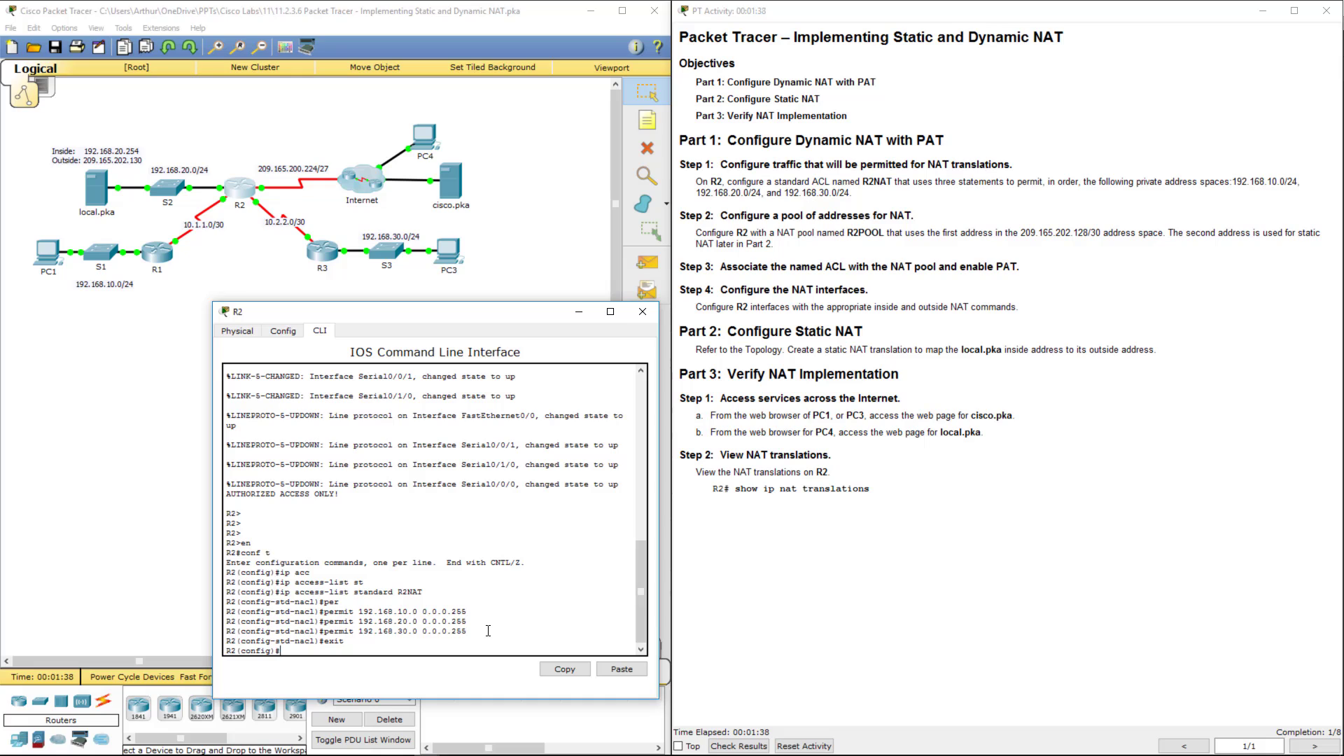
Step: Define NAT pool R2POOL from 209.165.202.128 to 209.165.202.130, netmask 255.255.255.252
type("ip nat poo")
key("Tab")
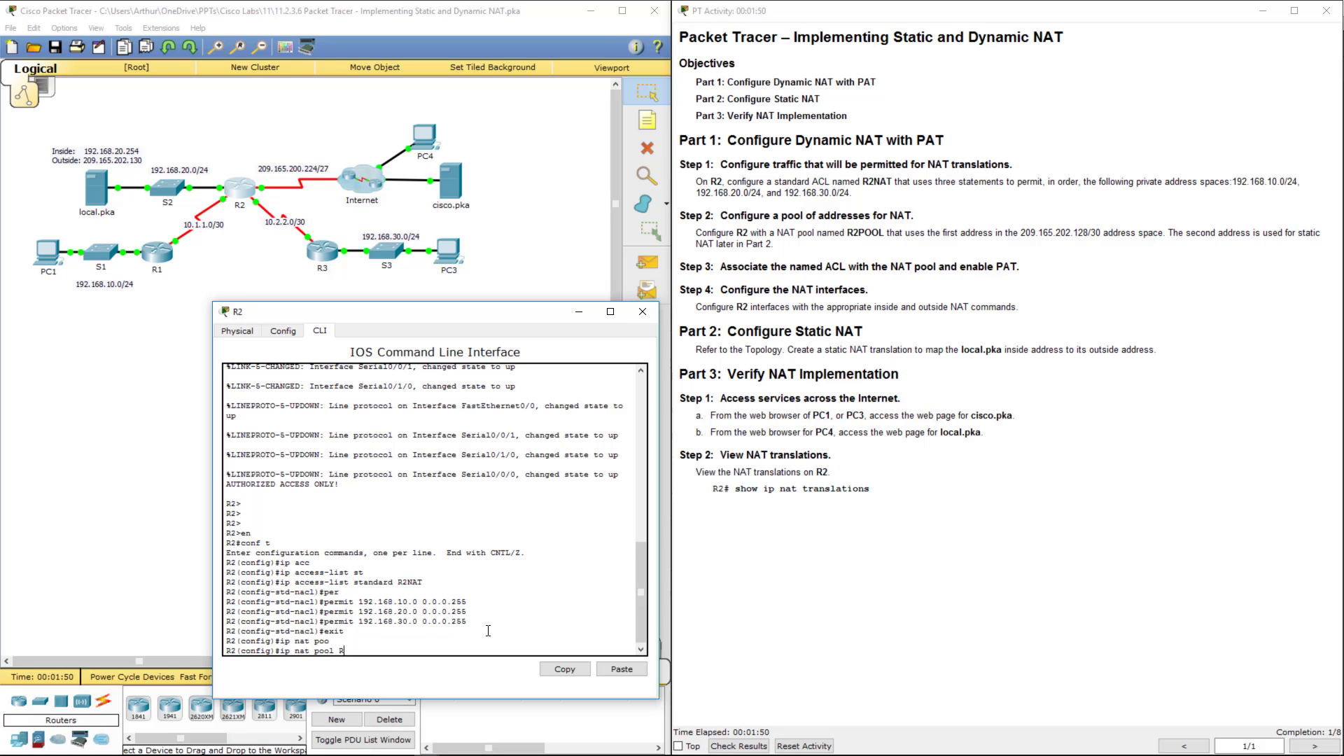
type("R2POOL 209.165.202.128 209.165.202.130")
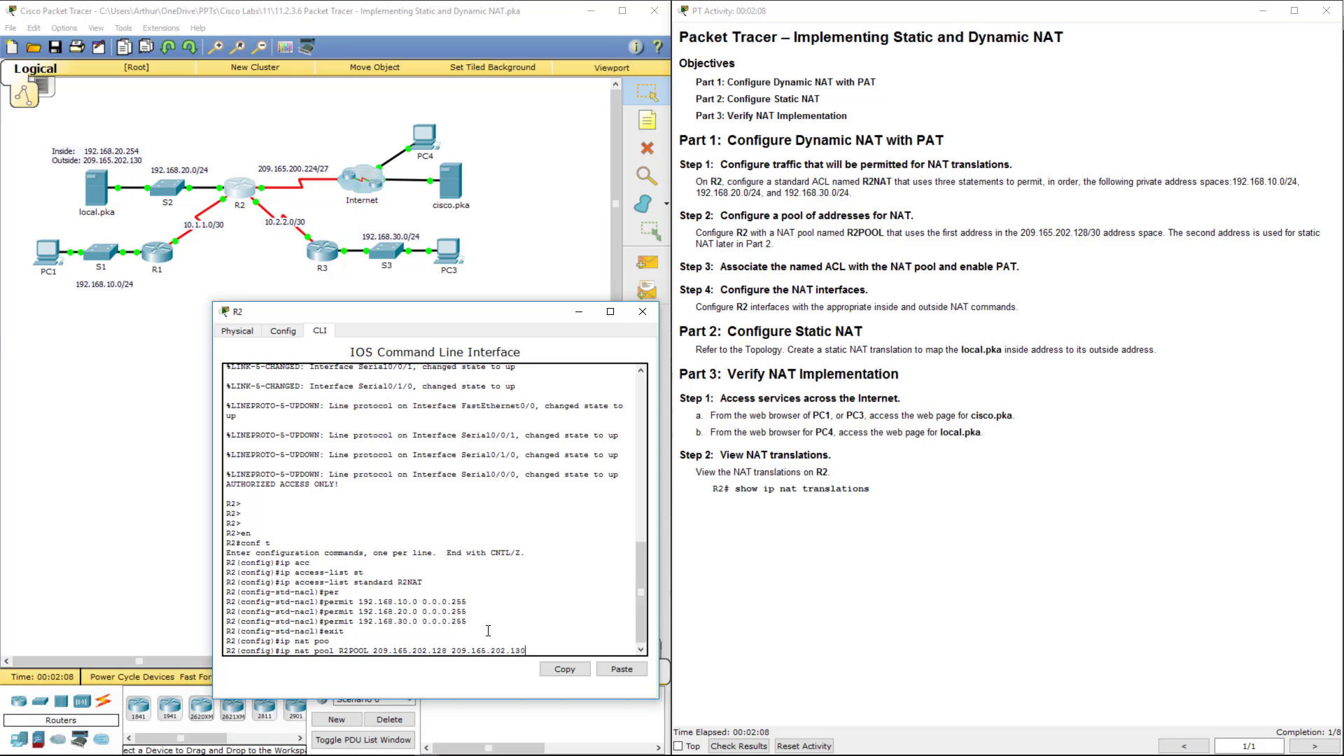
double_click(1064, 232)
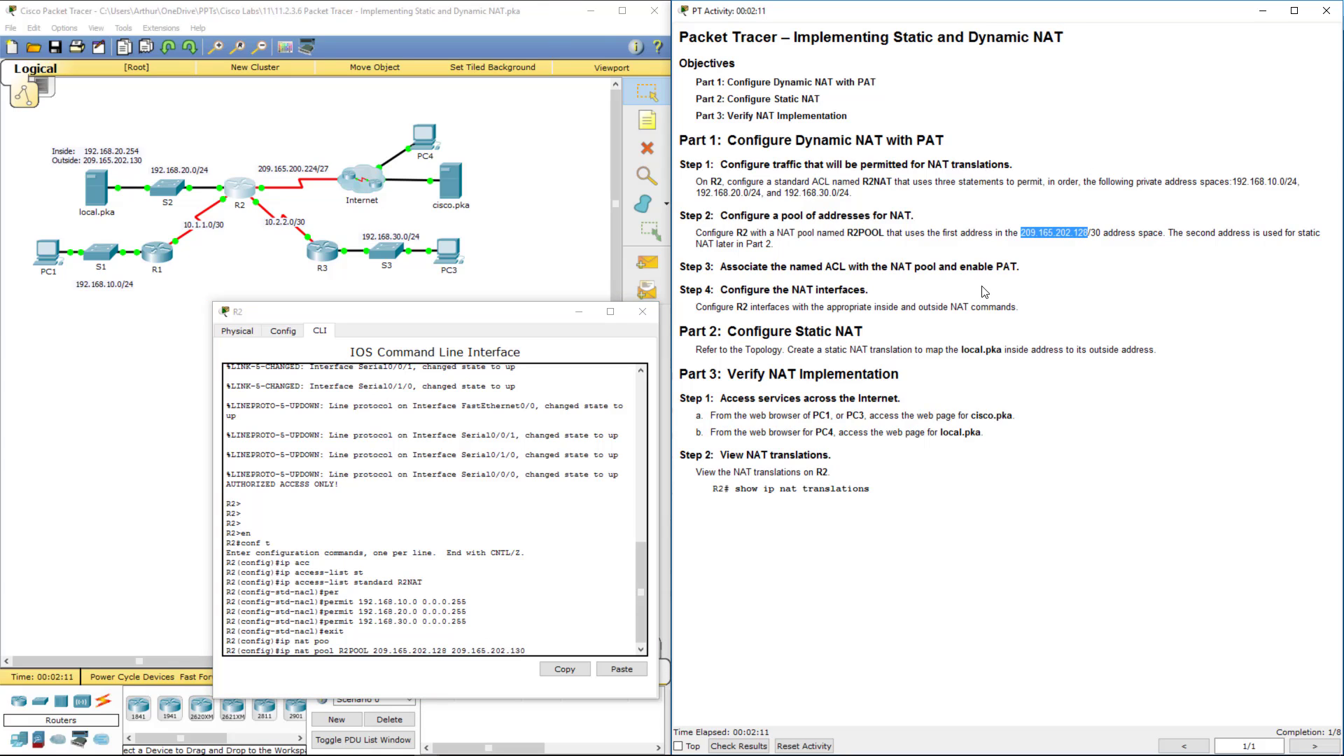
left_click(542, 644)
type("net")
key("Tab")
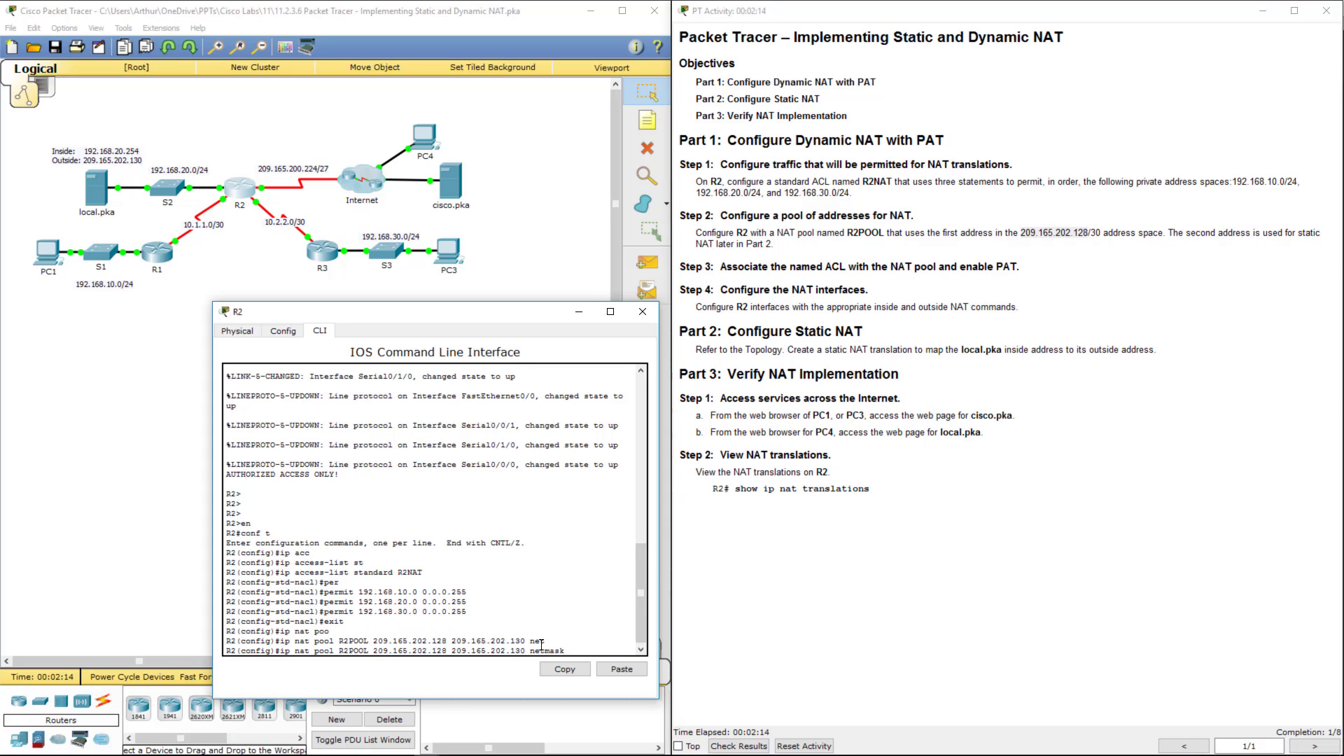
type("255.255.255.252")
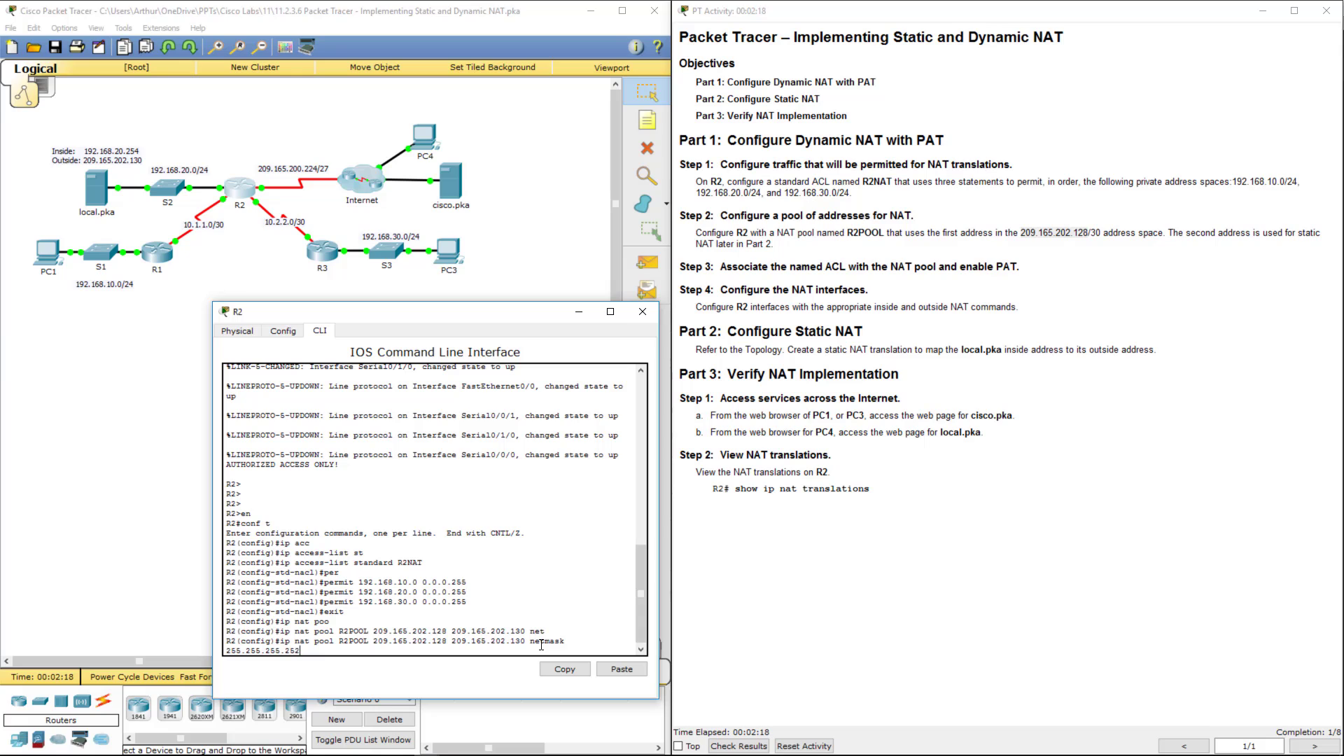
key("Return")
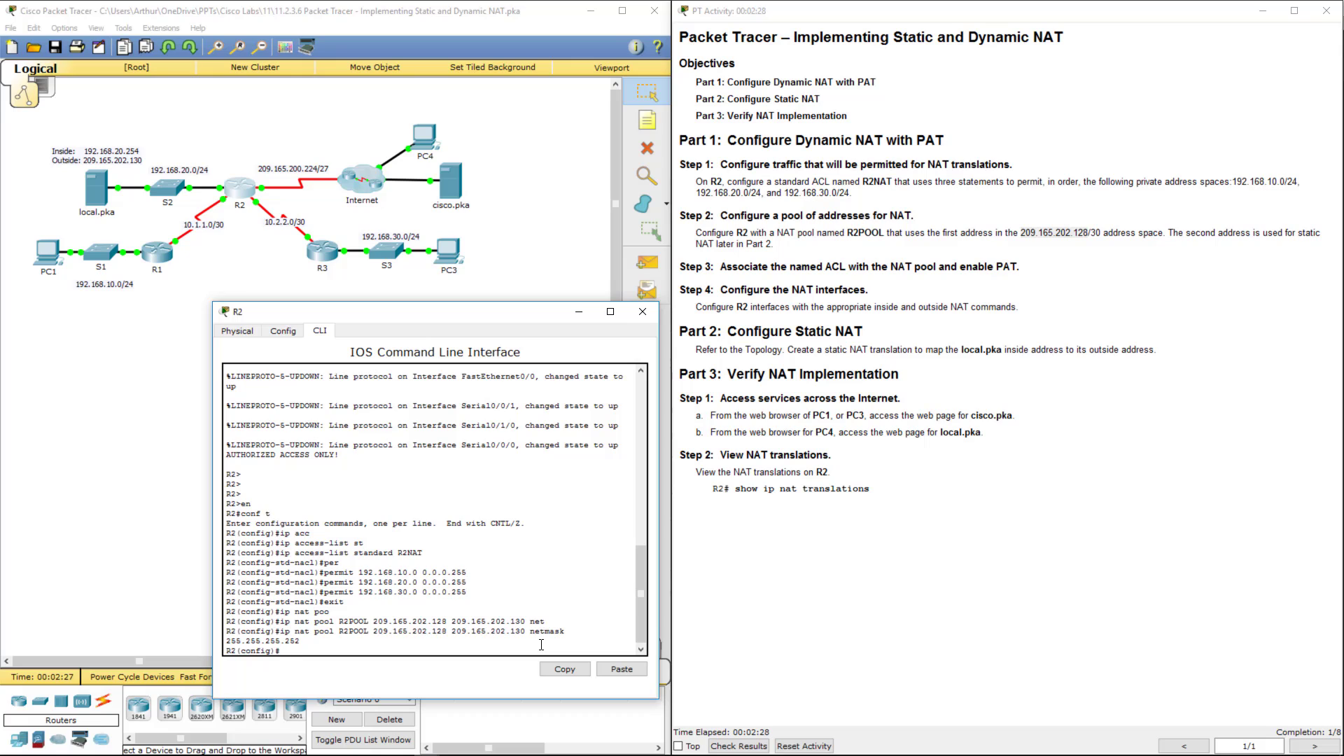
Step: Enter 'ip nat inside source list R2NAT pool R2POOL overload' on R2
key("Return")
key("Return")
key("Return")
key("Return")
key("Return")
key("Return")
key("Return")
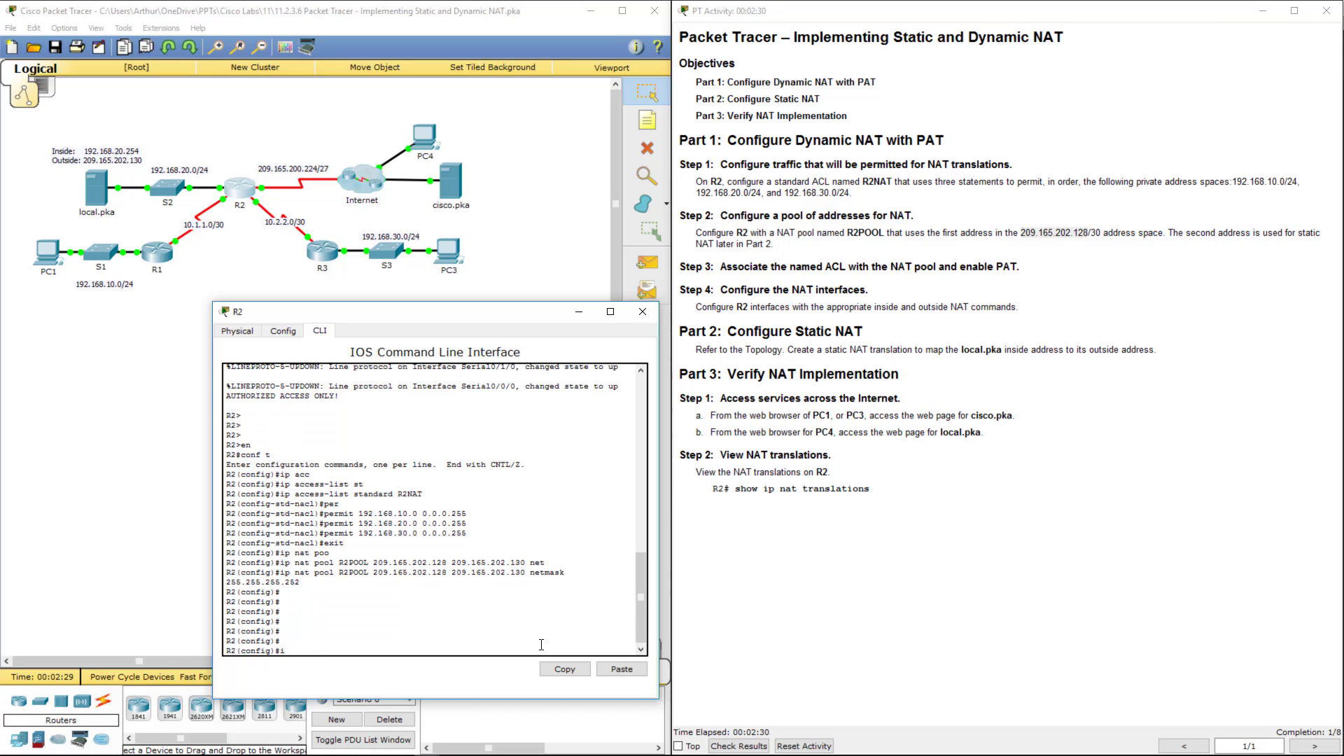
type("ip nat")
type("ins")
key("Tab")
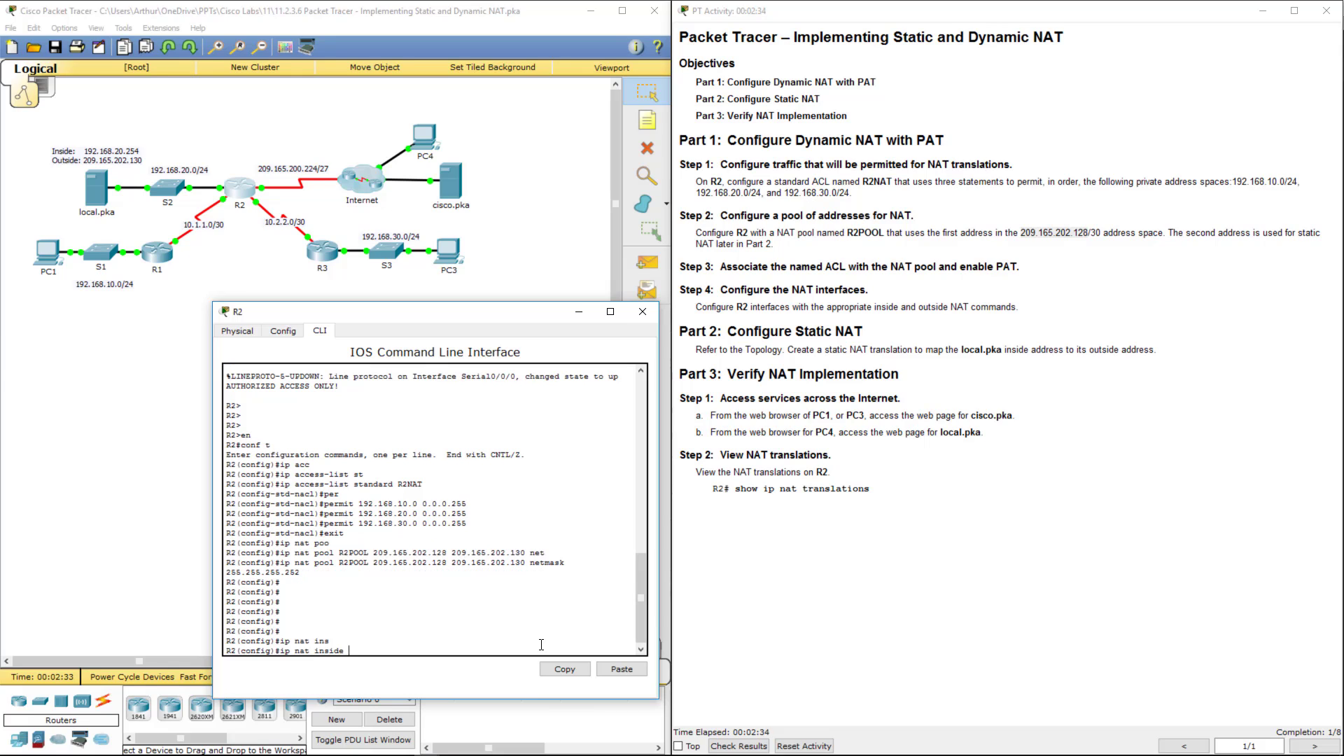
type("soi")
key("BackSpace")
key("Tab")
type("li")
key("Tab")
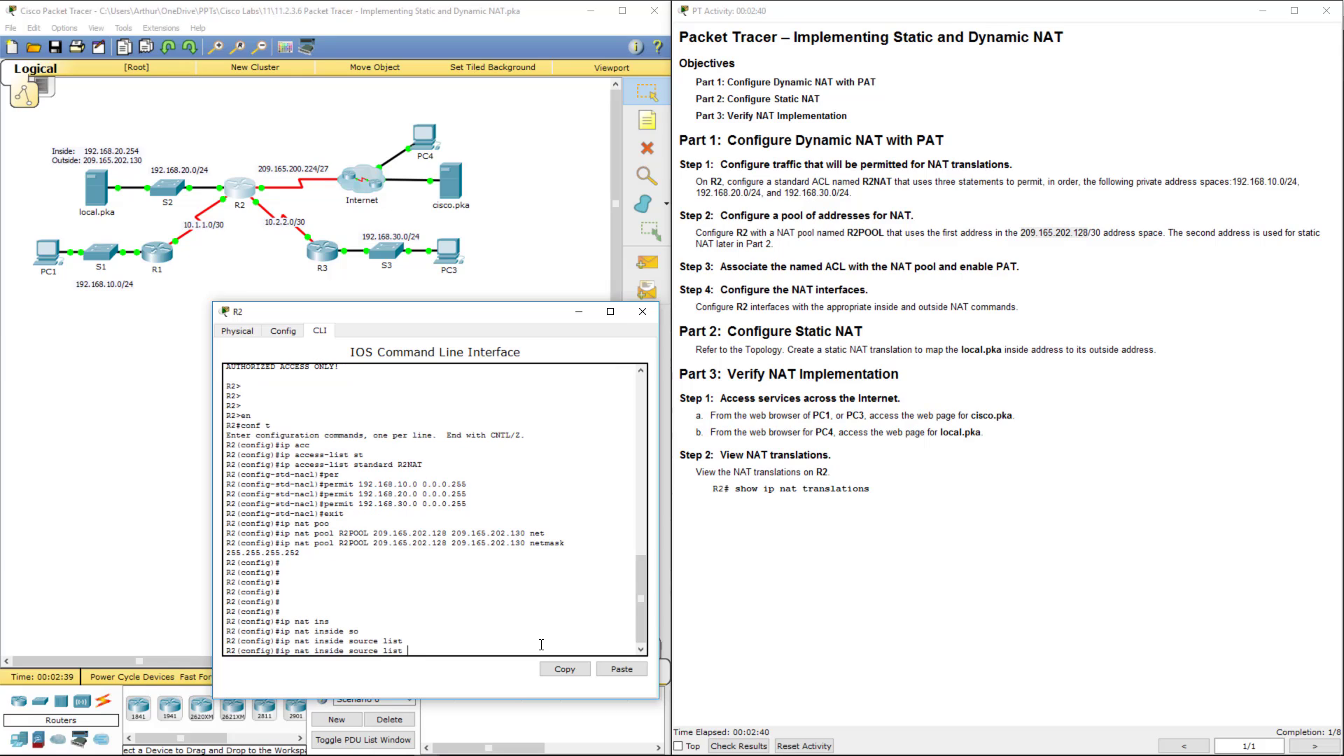
type("R2NAT pool R2POOL overl")
key("Tab")
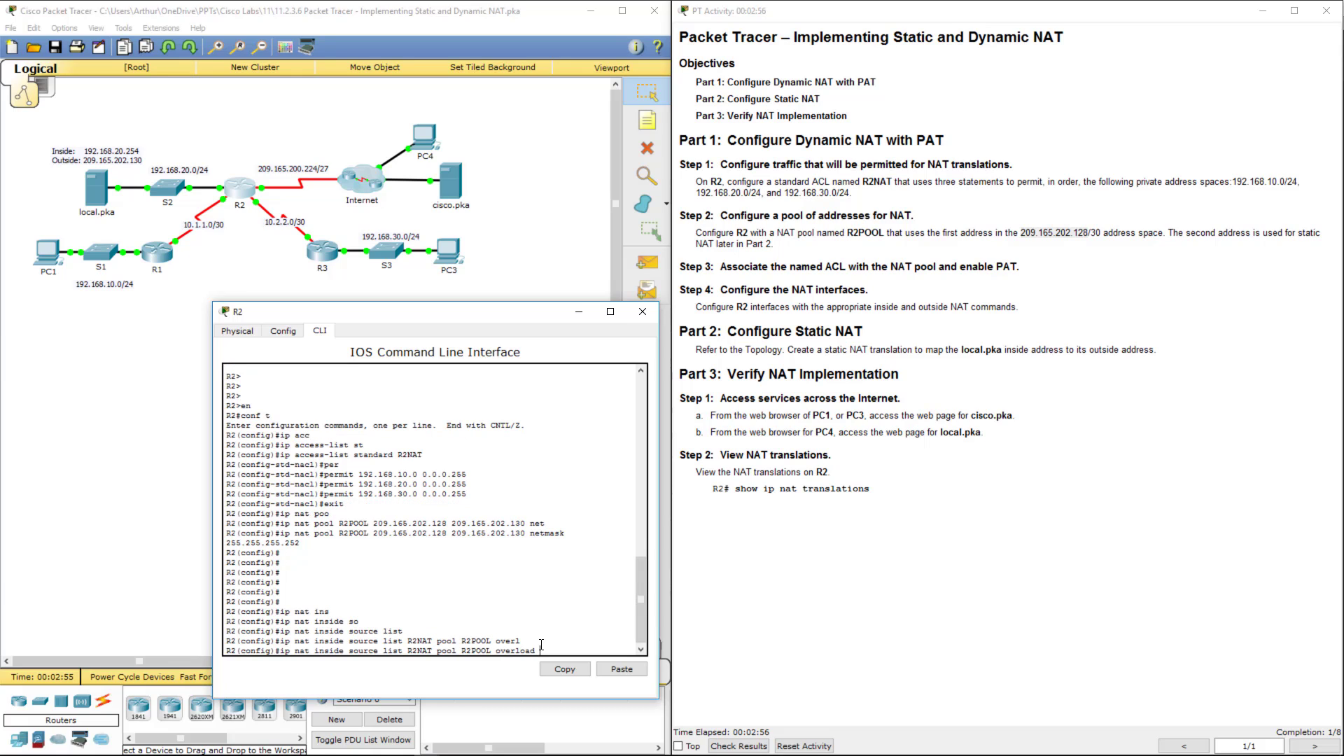
key("Return")
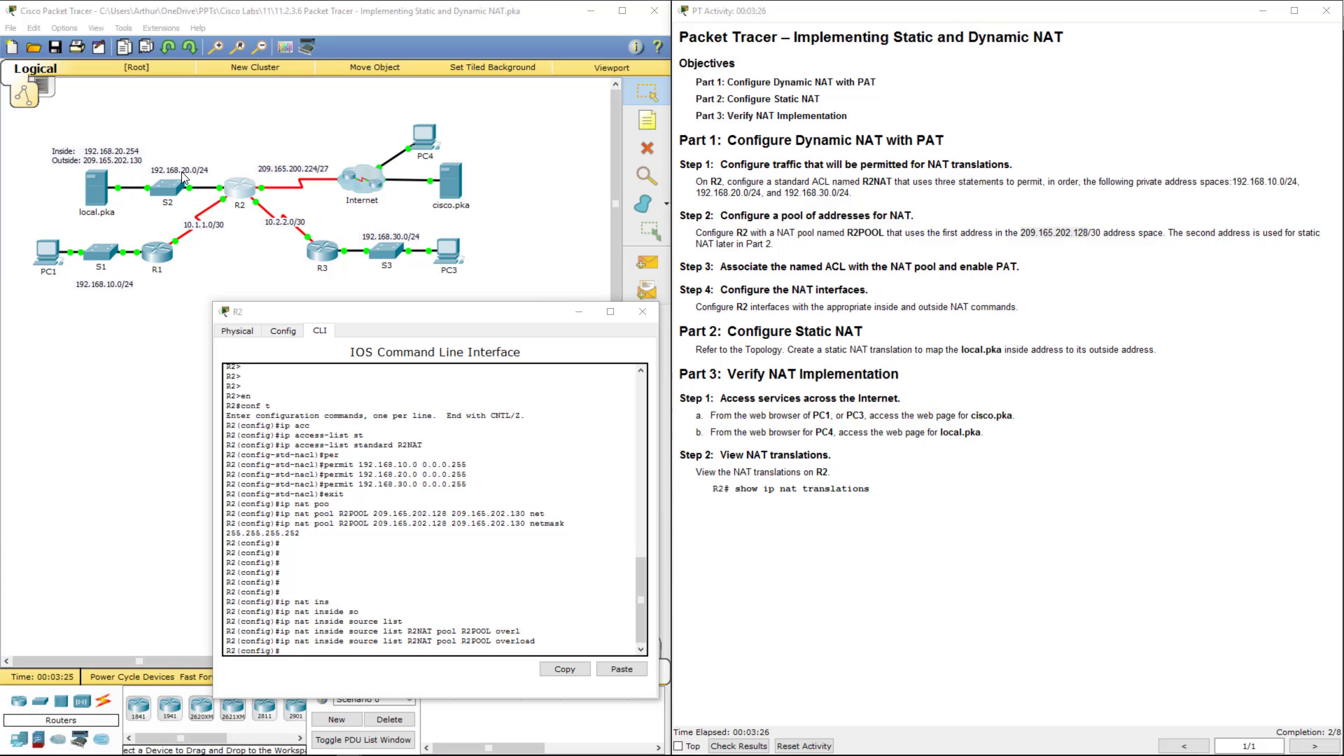
Step: Mark R2's F0/0 interface as NAT inside
left_click(380, 631)
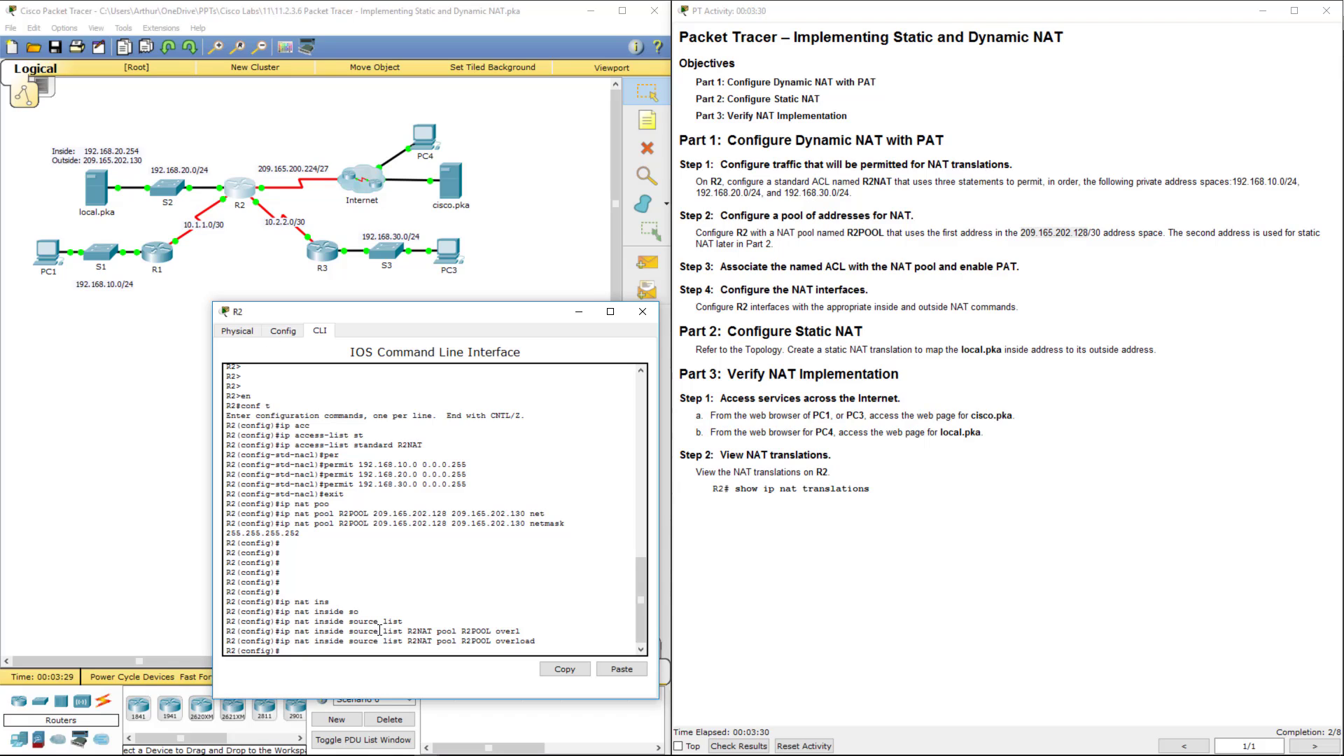
type("int f0/0")
key("Return")
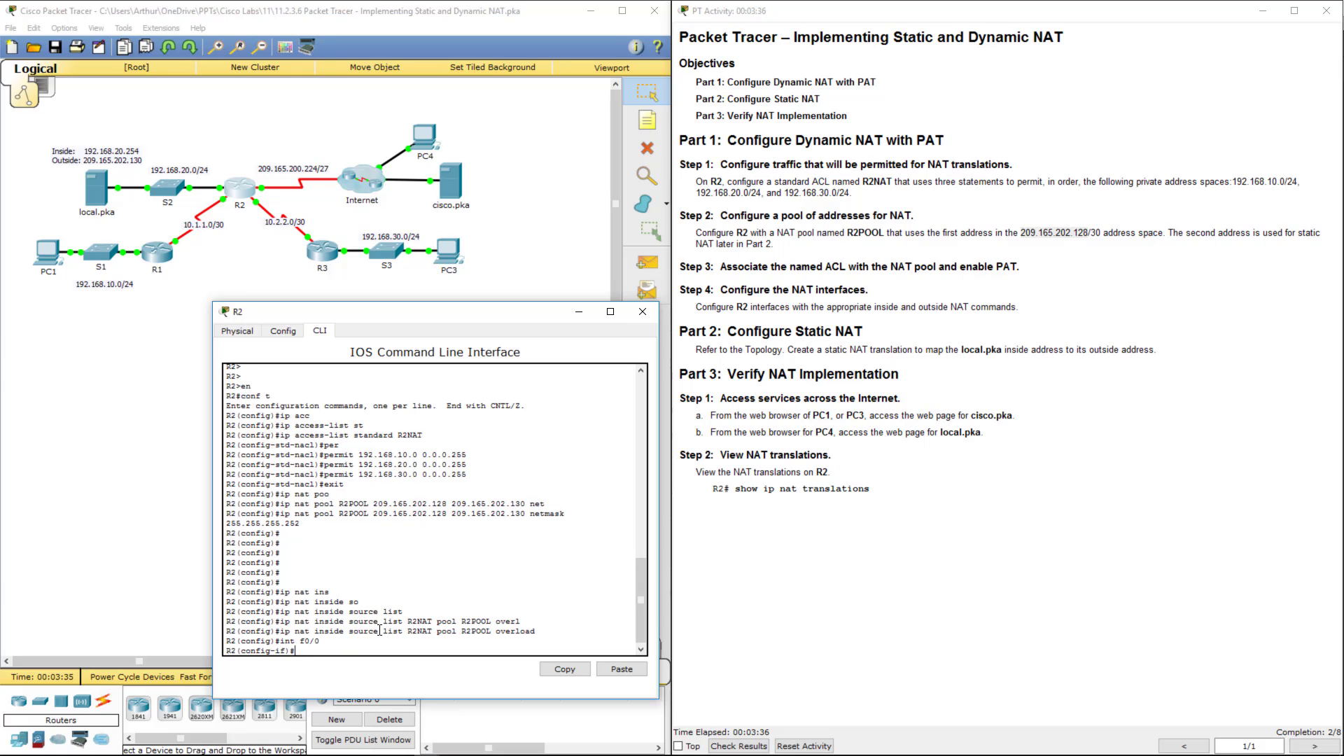
type("ip nas")
key("BackSpace")
type("t in")
key("Tab")
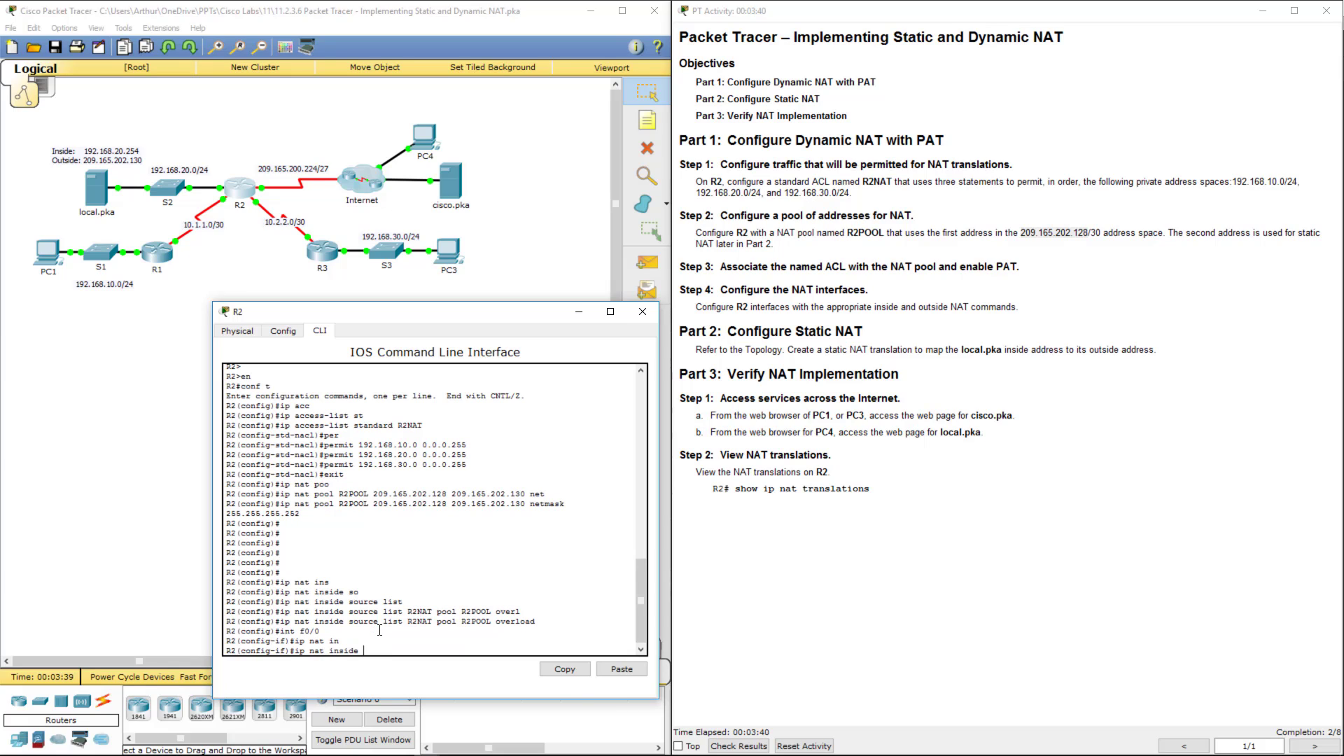
key("Return")
Step: Mark S0/0/0 and S0/0/1 as NAT inside interfaces
type("int s0/0/0")
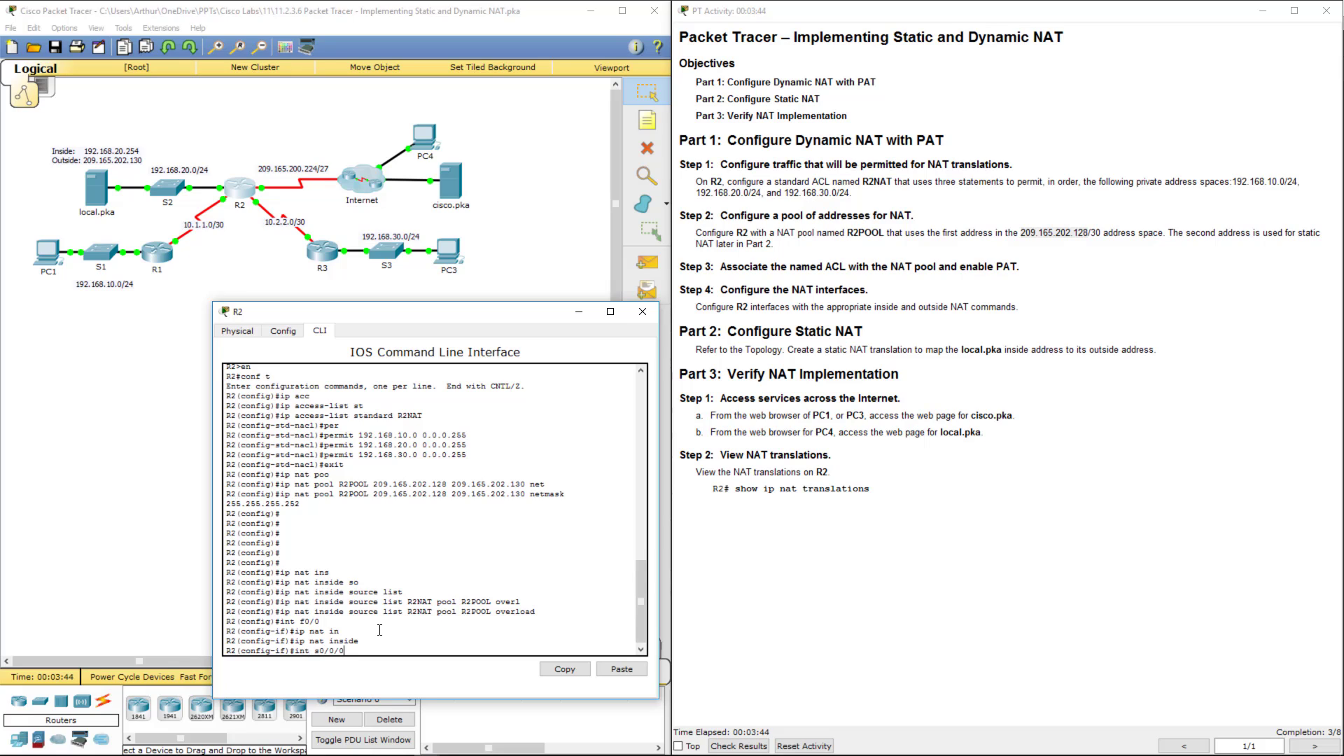
key("Return")
type("ip nat in")
key("Return")
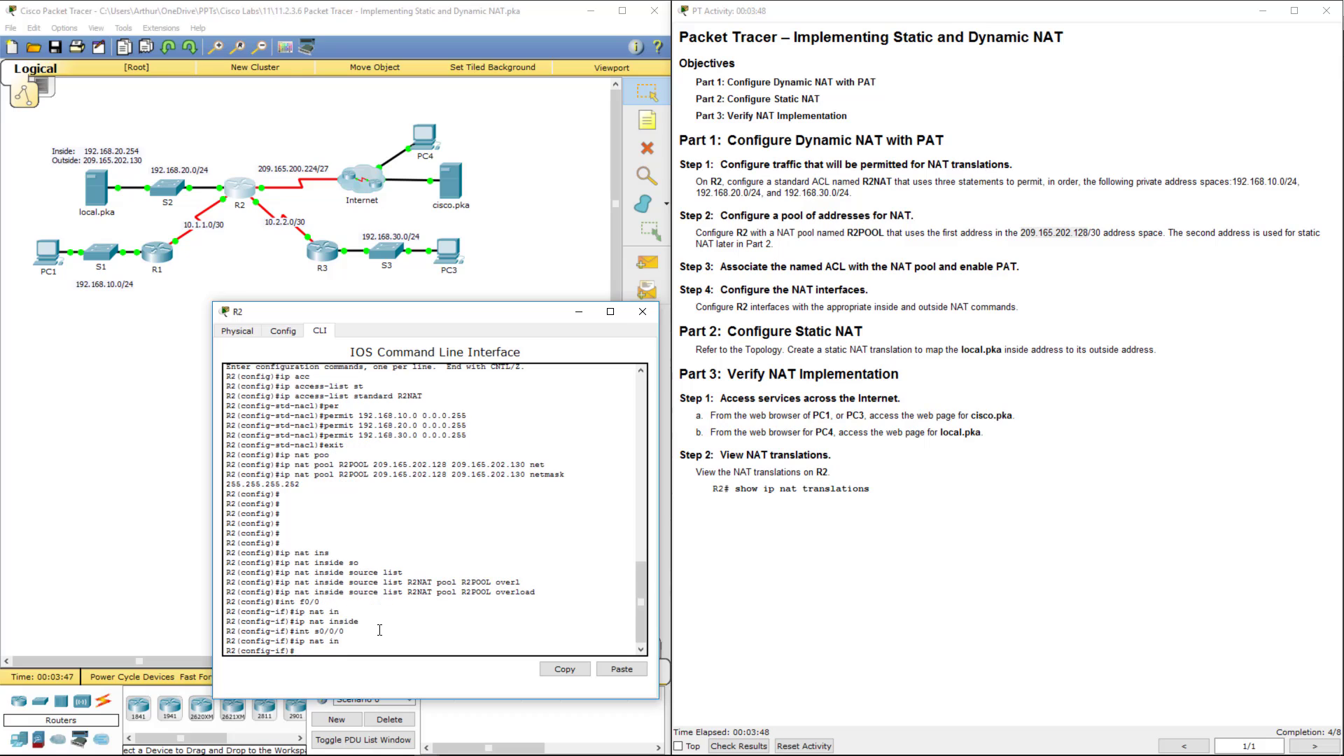
type("int s0/0/1")
key("Return")
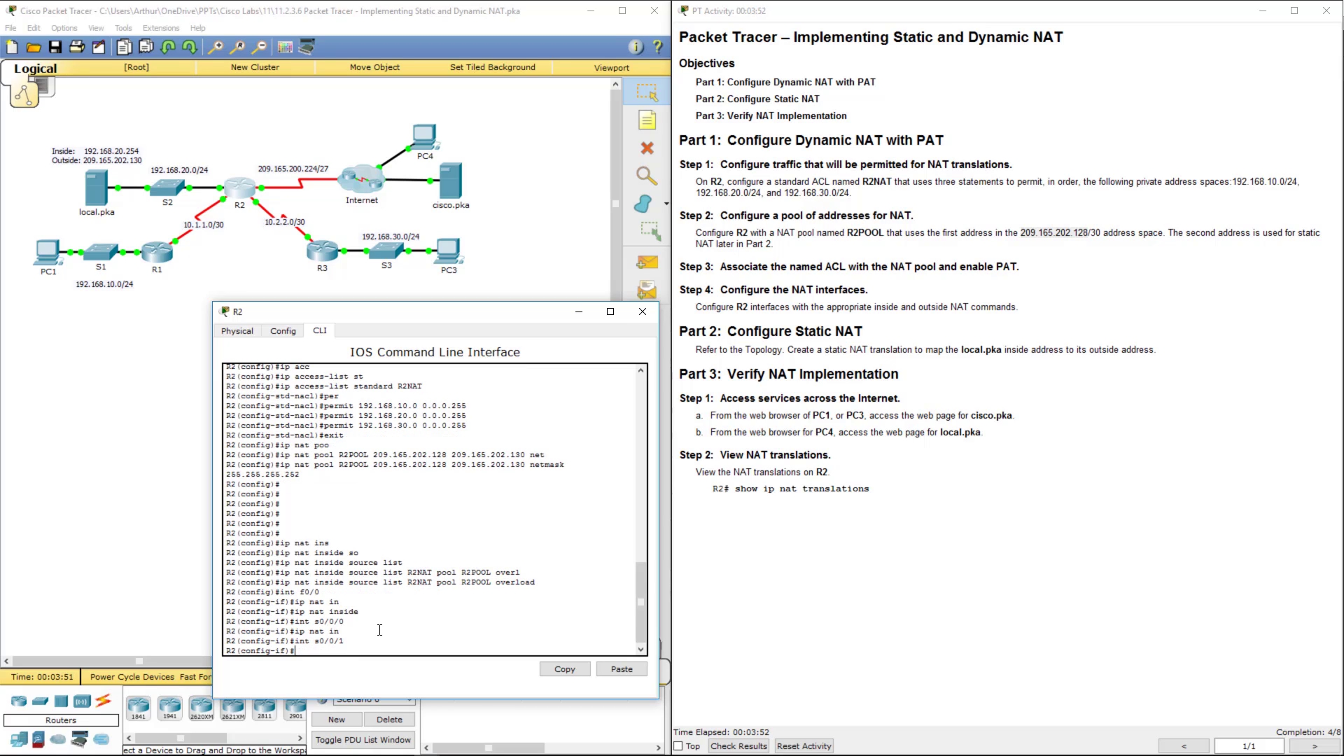
type("ip nat in")
key("Return")
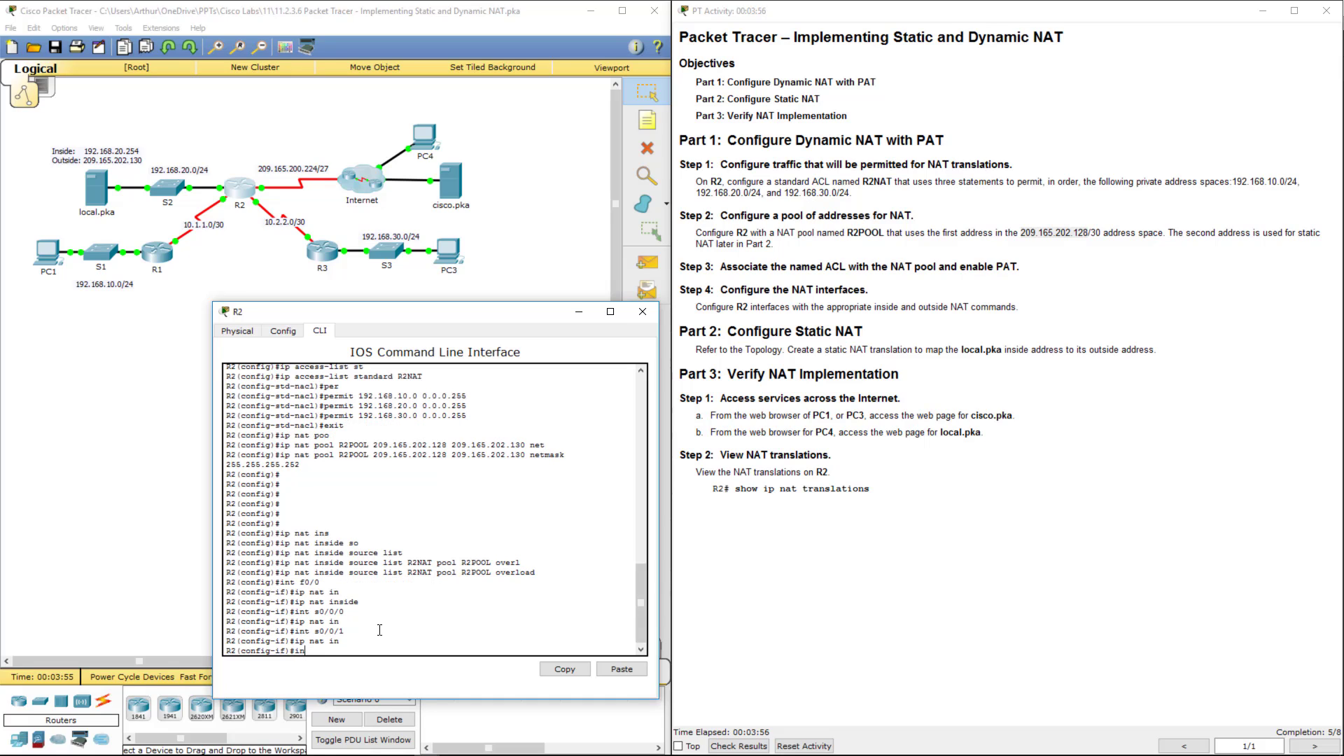
Step: Mark S0/1/0 as the NAT outside interface
type("int s0/1/0")
key("Return")
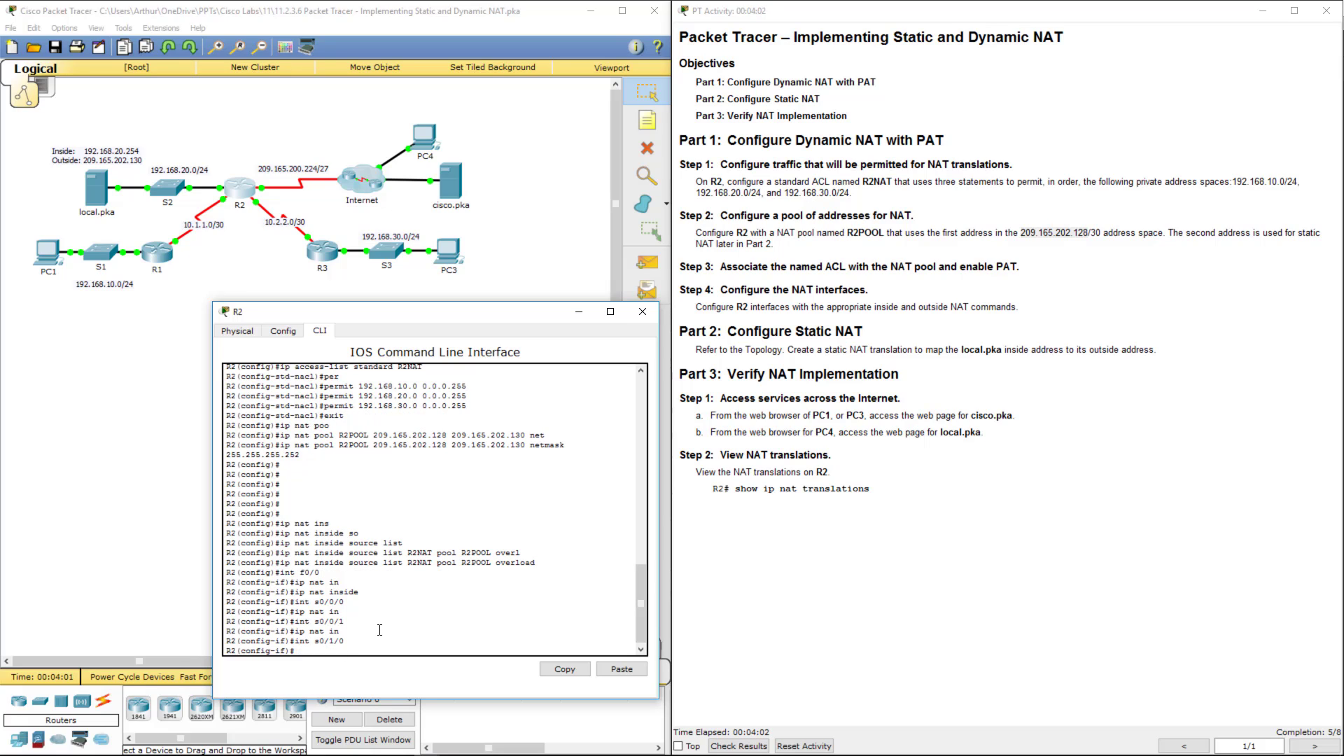
type("ip nat out")
key("Return")
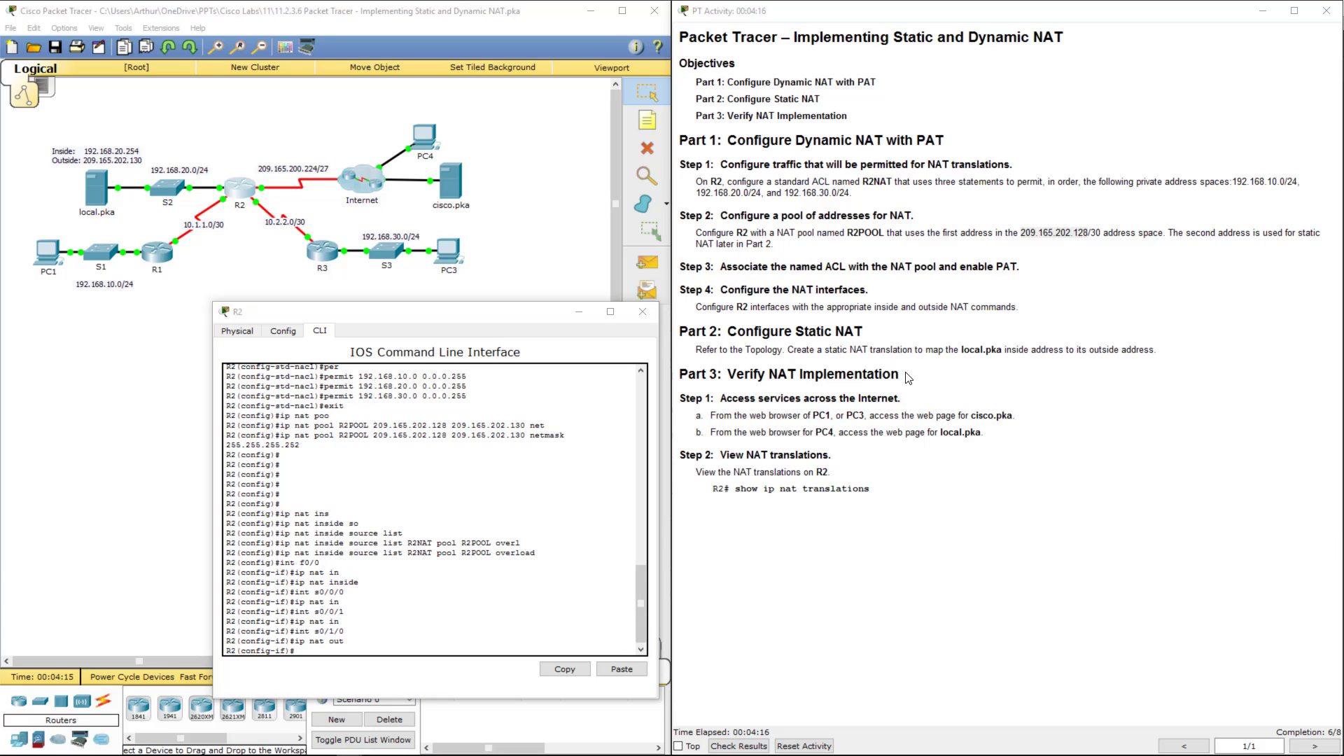
left_click_drag(738, 331, 845, 330)
left_click(752, 351)
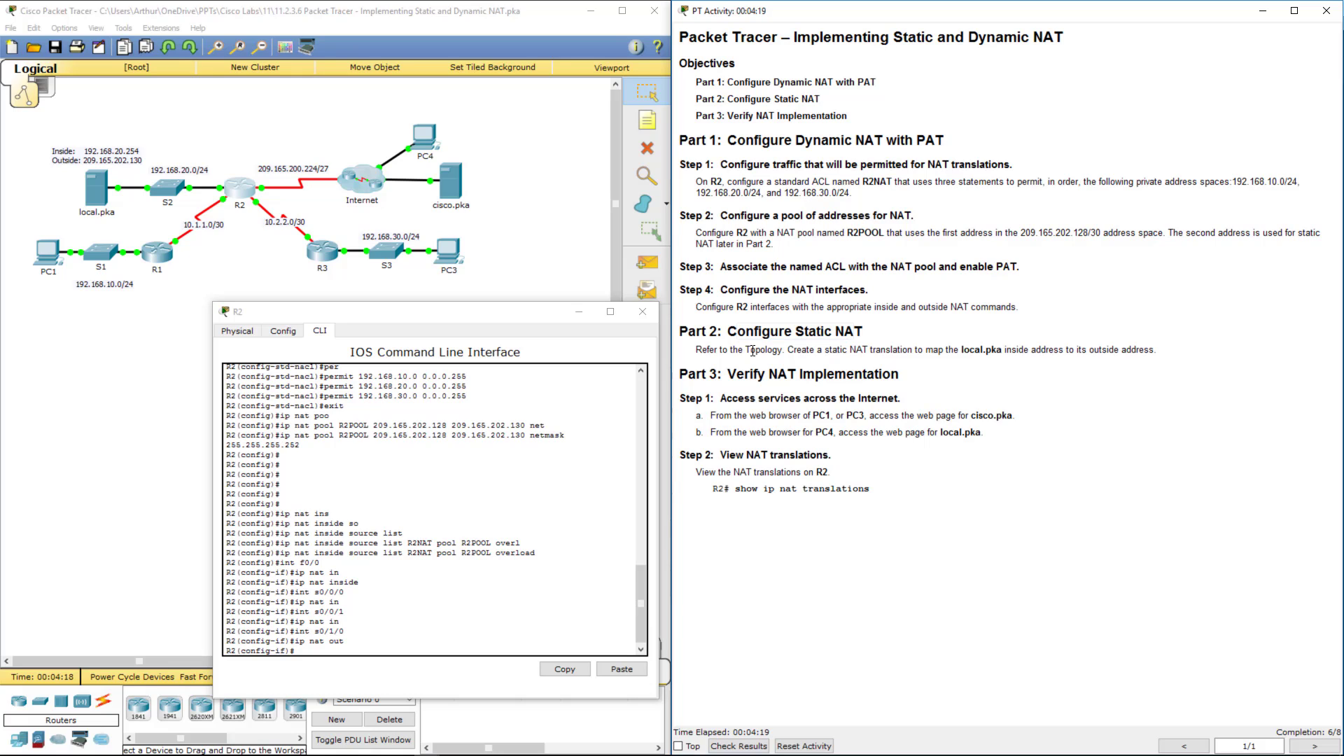
Step: Exit interface mode and statically map 192.168.20.254 to outside address 209.165.202.131
left_click(459, 598)
key("Return")
key("Return")
key("Return")
type("exit")
key("Return")
key("Return")
key("Return")
key("Return")
key("Return")
key("Return")
key("Return")
key("Return")
key("Return")
key("Return")
key("Return")
key("Return")
key("Return")
key("Return")
key("Return")
key("Return")
key("Return")
key("Return")
key("Return")
key("Return")
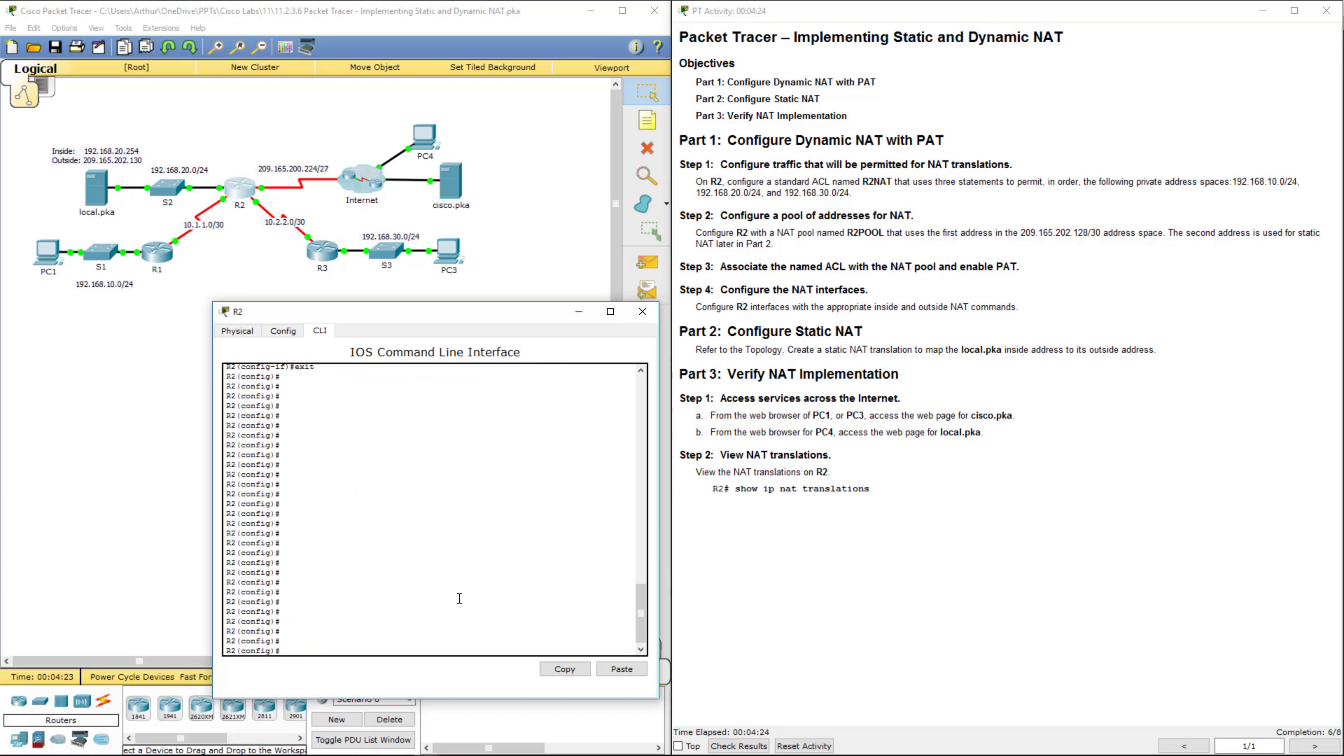
key("Return")
type("ip nat in")
key("Tab")
type("sou")
key("Tab")
type("sta")
key("Tab")
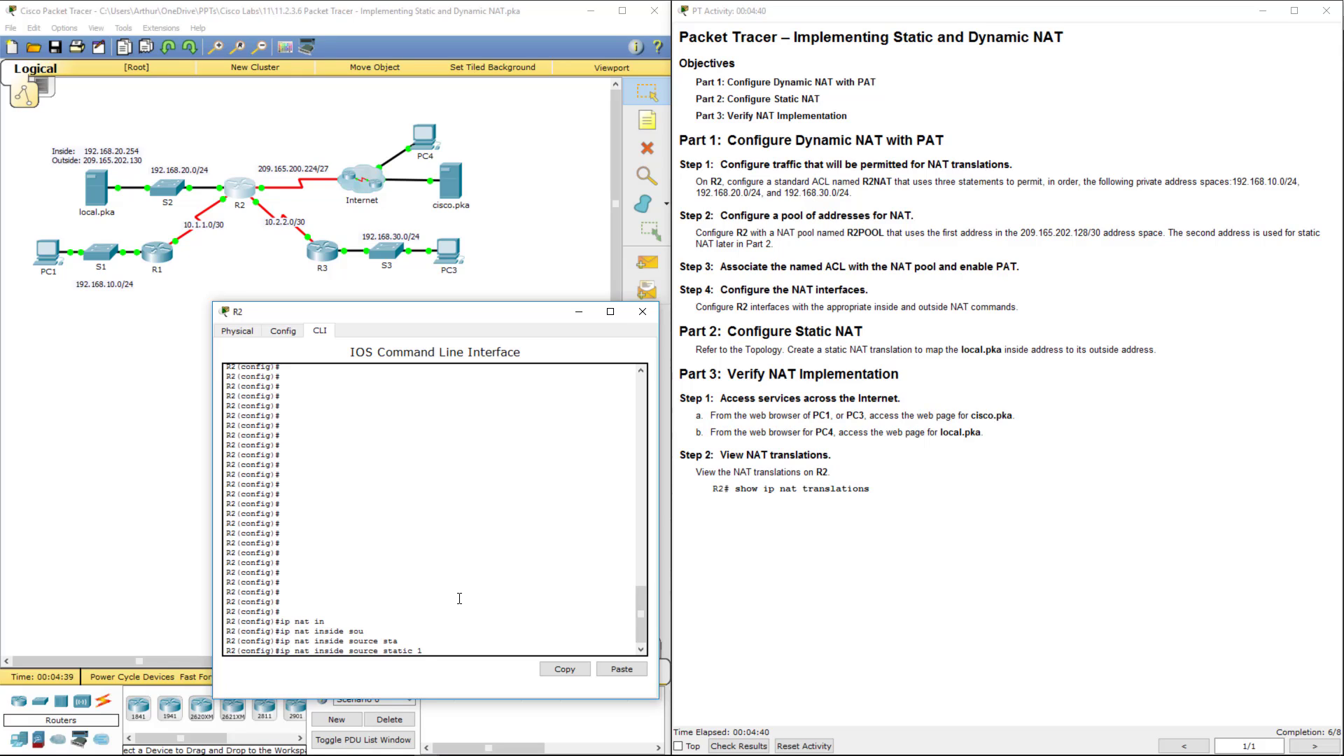
type("192.168.20.254 209.165.202.131")
key("Return")
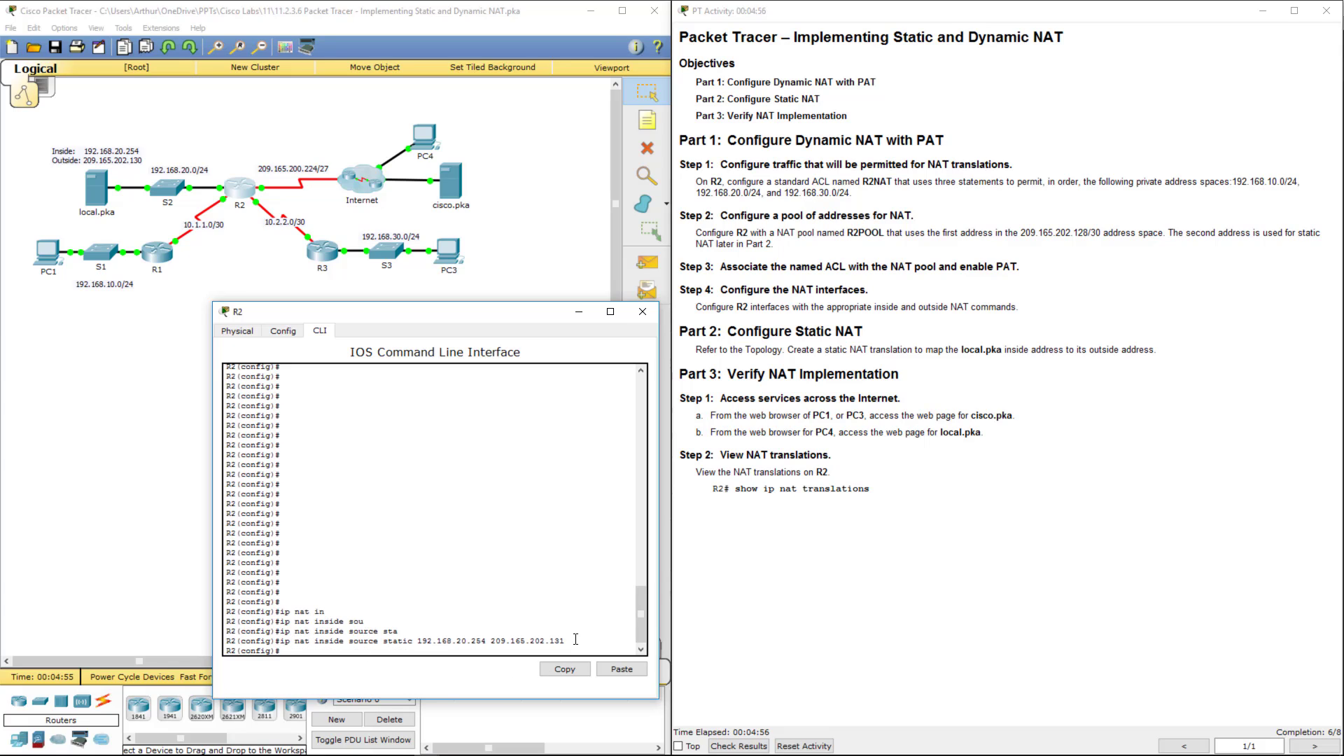
left_click_drag(565, 641, 282, 651)
double_click(492, 641)
left_click_drag(418, 641, 486, 644)
left_click_drag(789, 349, 1154, 349)
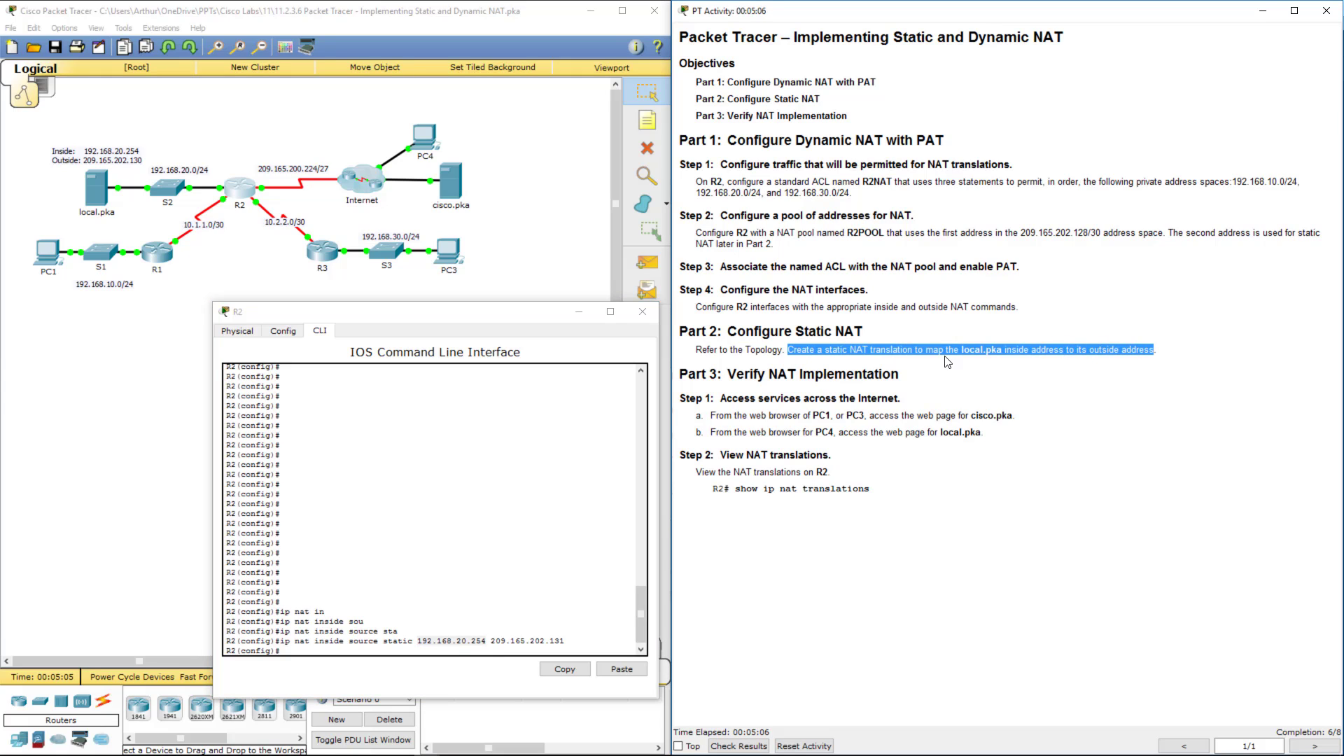
left_click_drag(961, 350, 1002, 352)
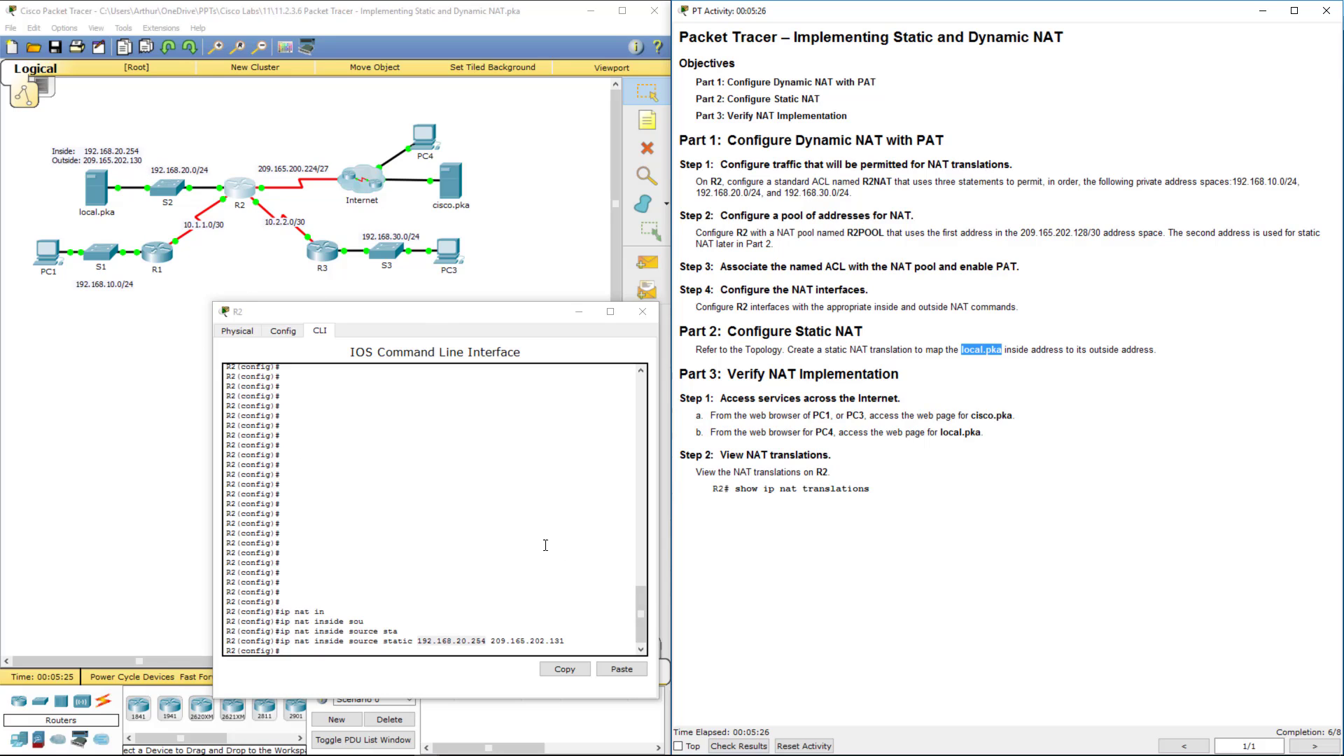
left_click_drag(641, 609, 650, 538)
double_click(517, 411)
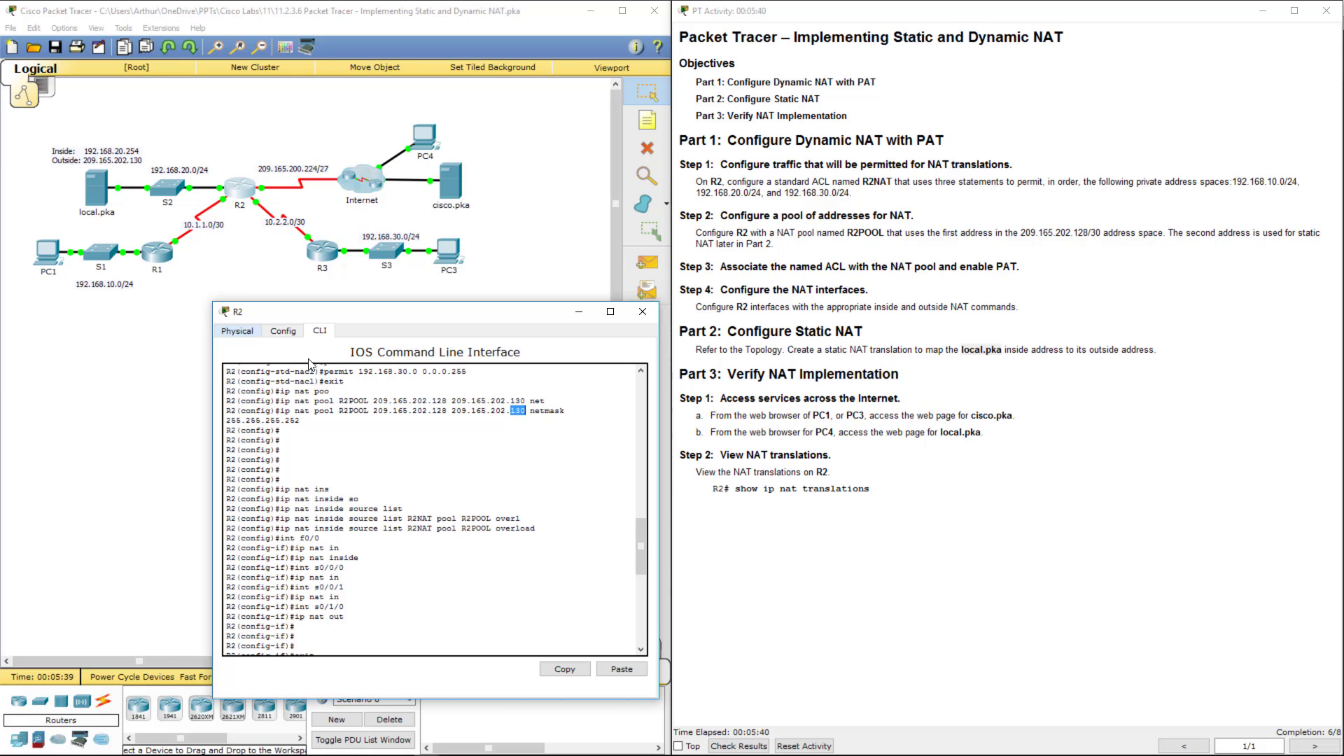
left_click(517, 411)
double_click(437, 411)
left_click(849, 369)
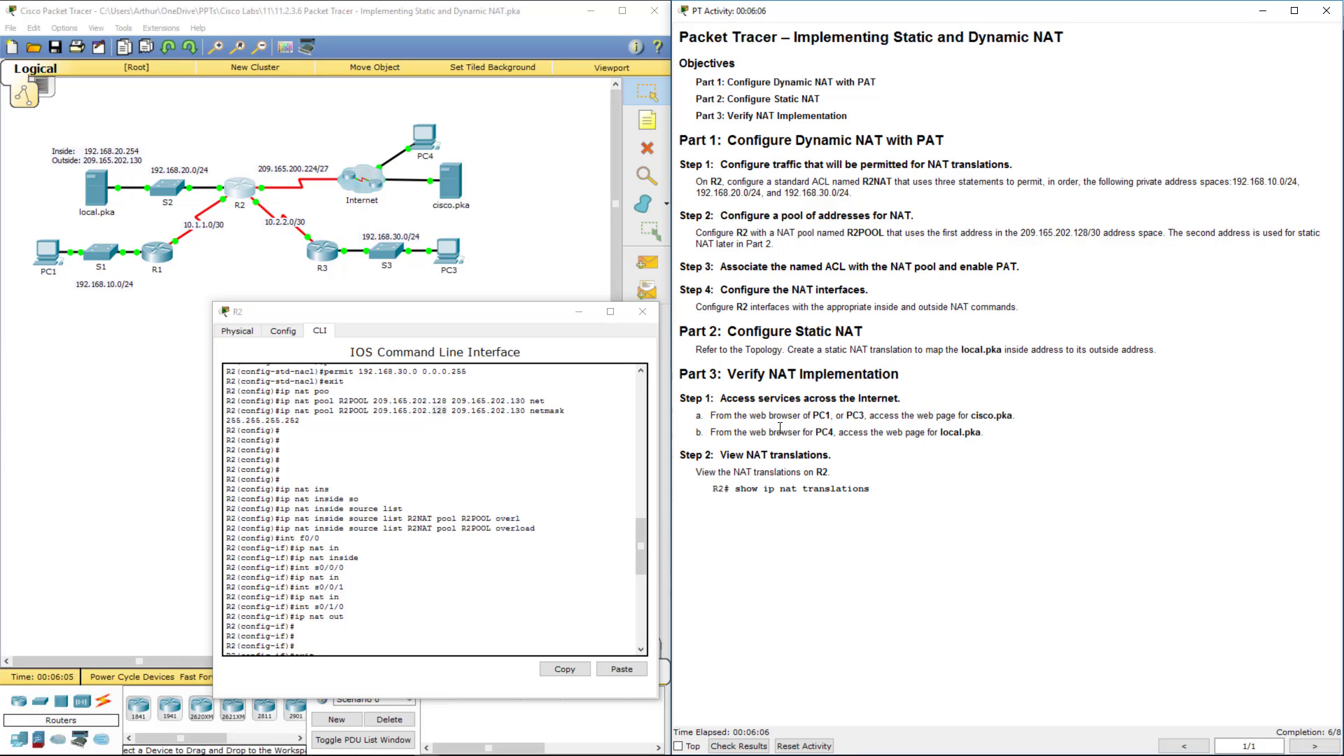
left_click_drag(704, 374, 994, 374)
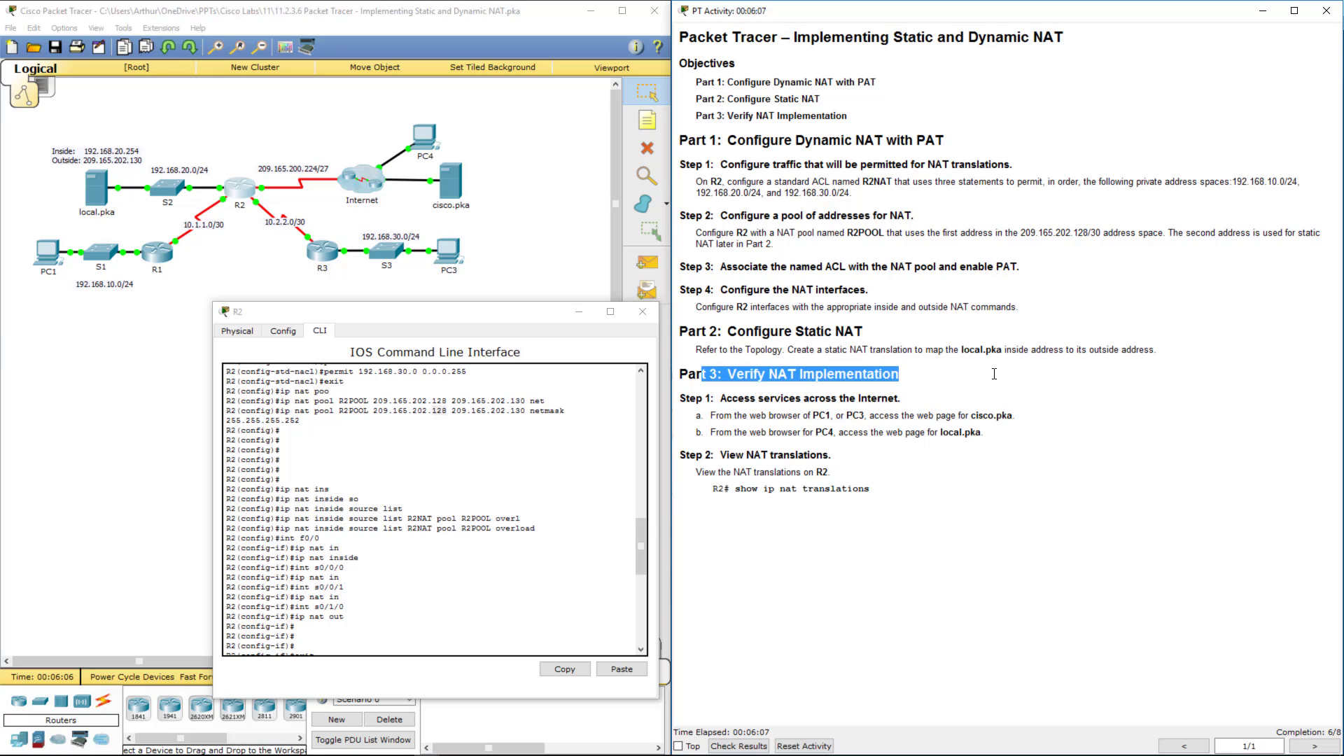
Step: Close R2, load 192.168.20.254 in PC1's web browser, then close PC1
left_click(633, 317)
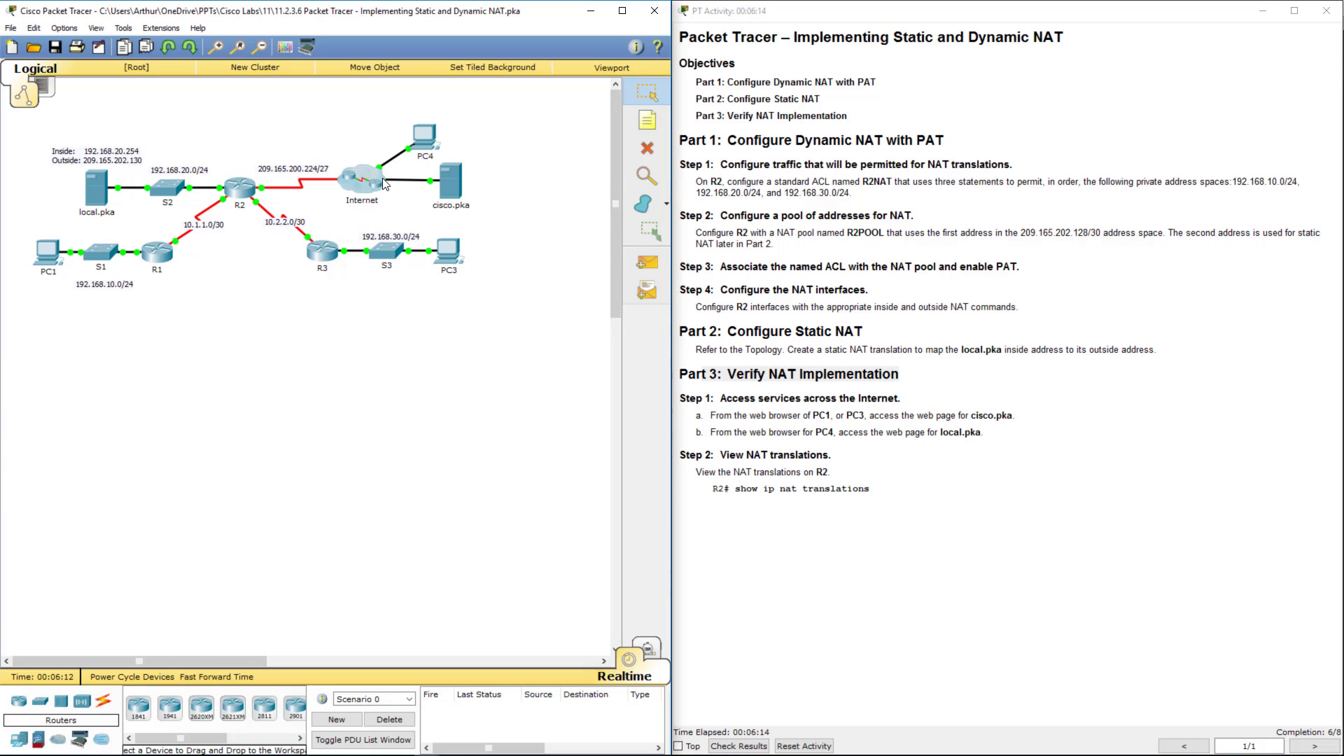
left_click(42, 262)
left_click(572, 220)
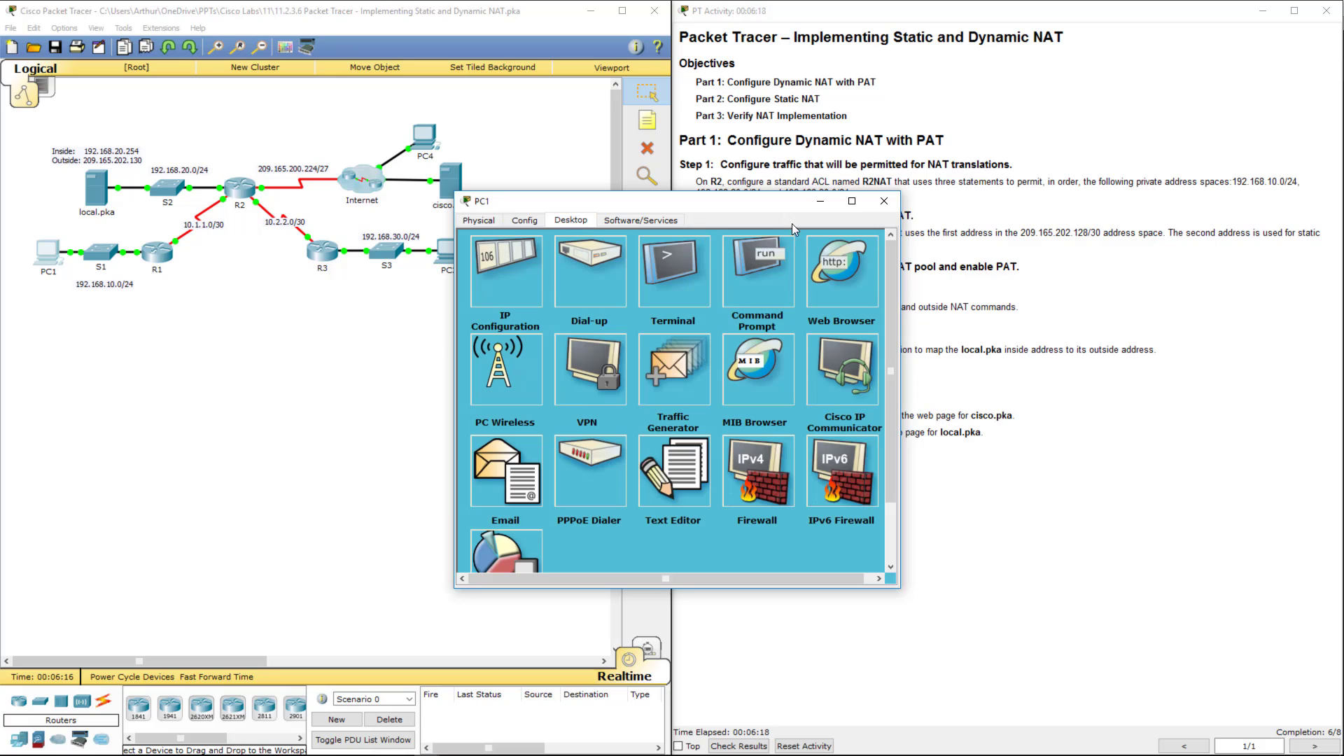
left_click(763, 263)
left_click_drag(787, 205, 497, 280)
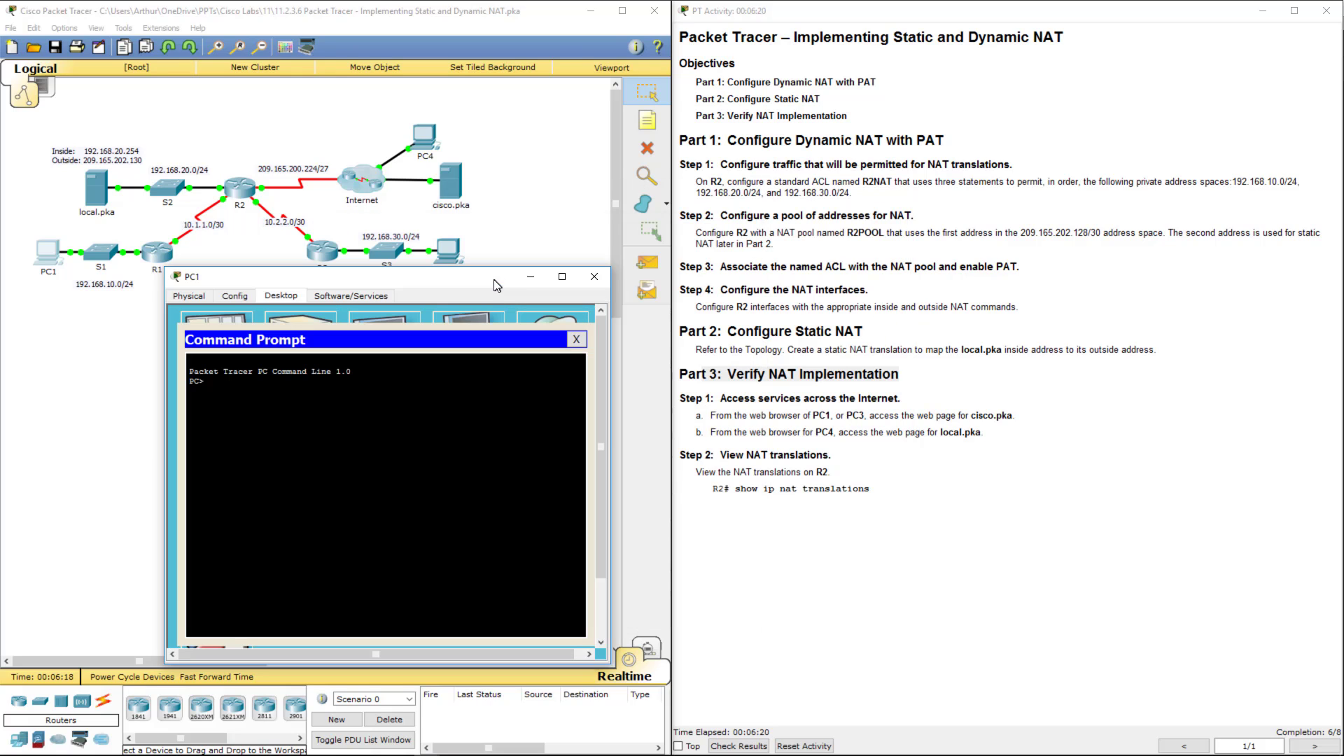
left_click(584, 329)
left_click(557, 334)
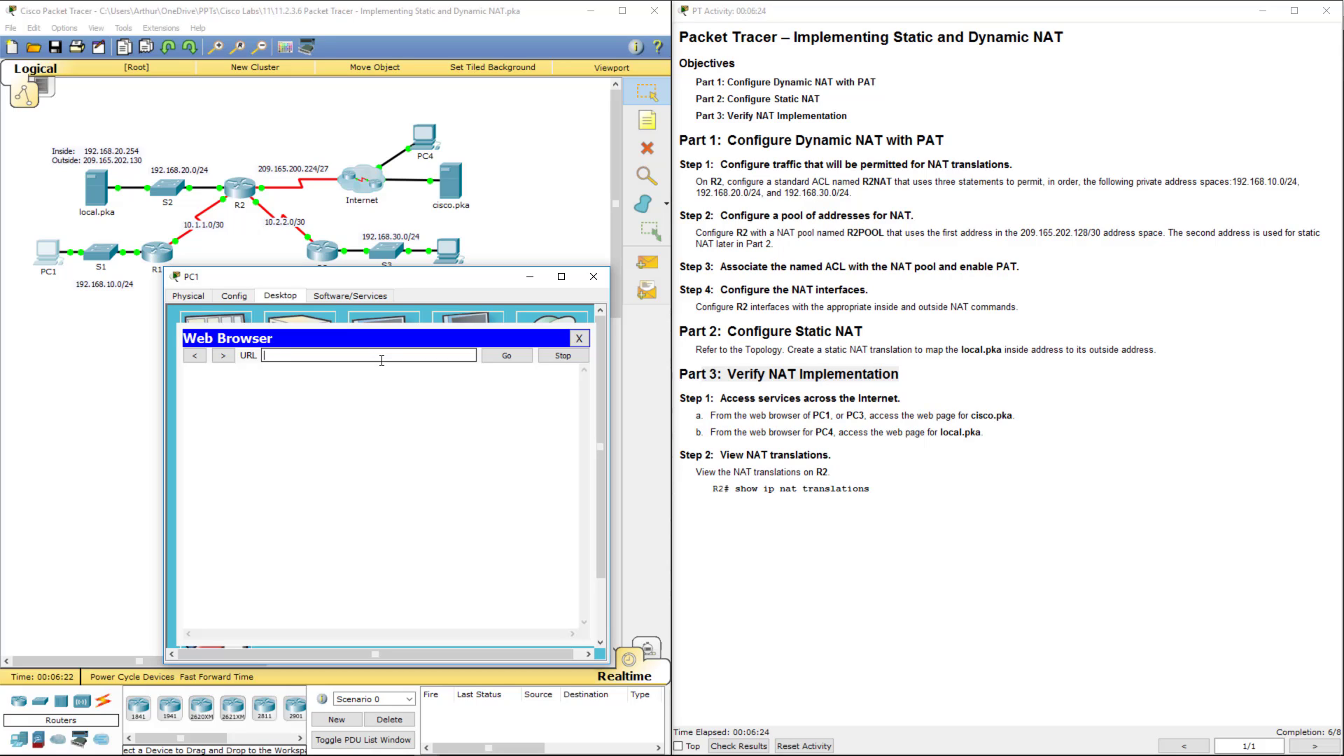
type("192.168.20.254")
key("Return")
left_click_drag(342, 356, 286, 357)
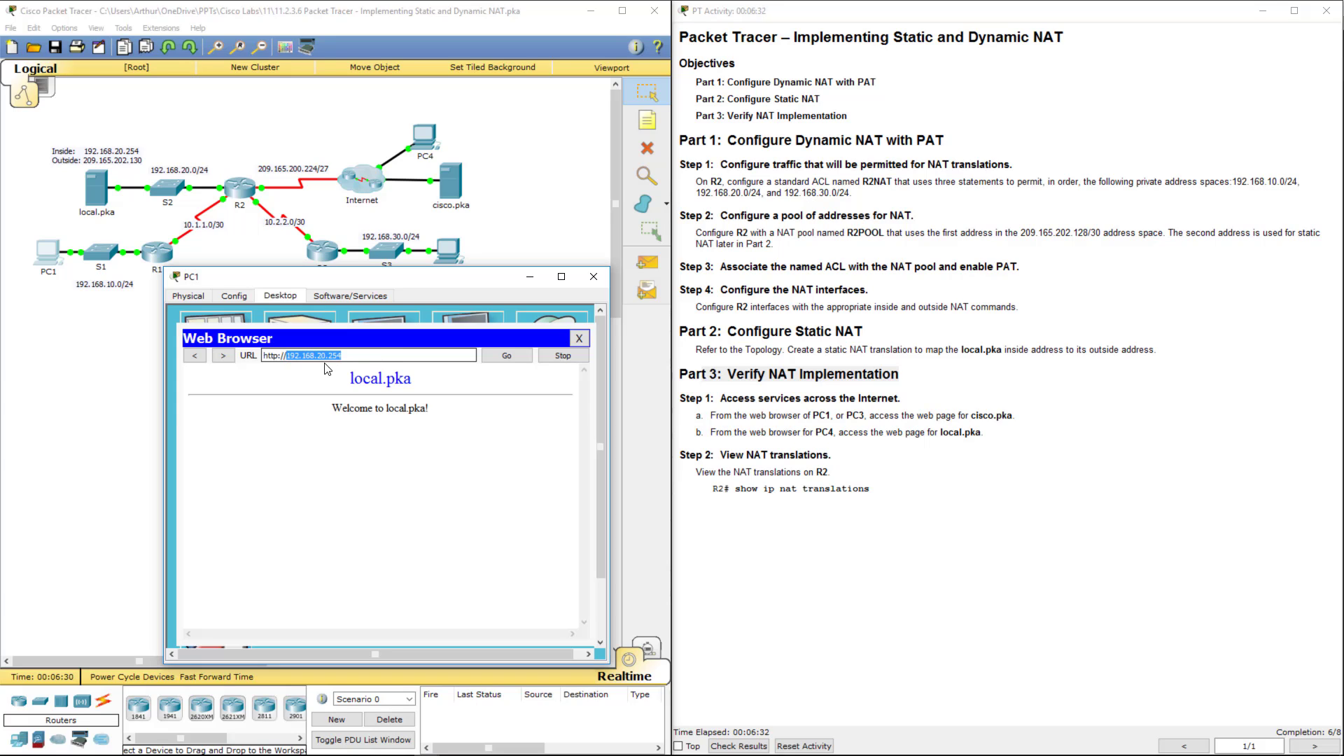
left_click(579, 338)
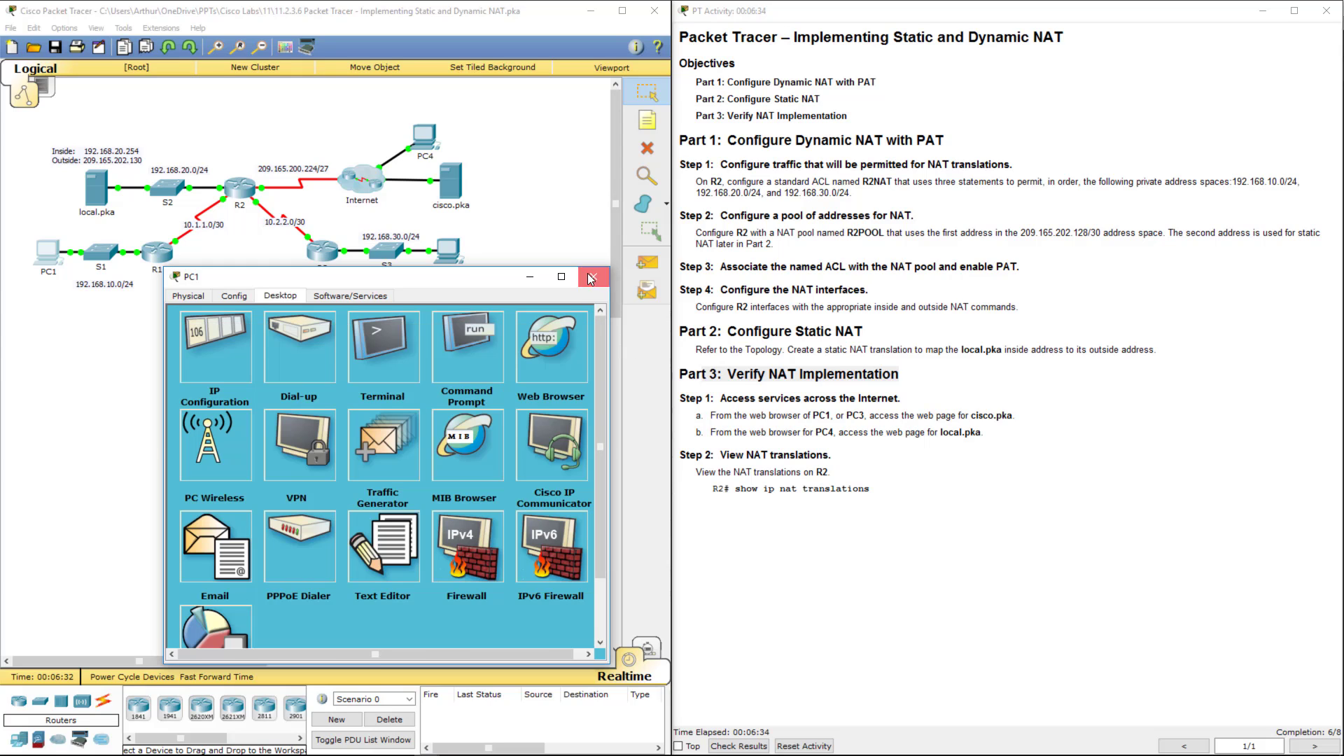
left_click(593, 277)
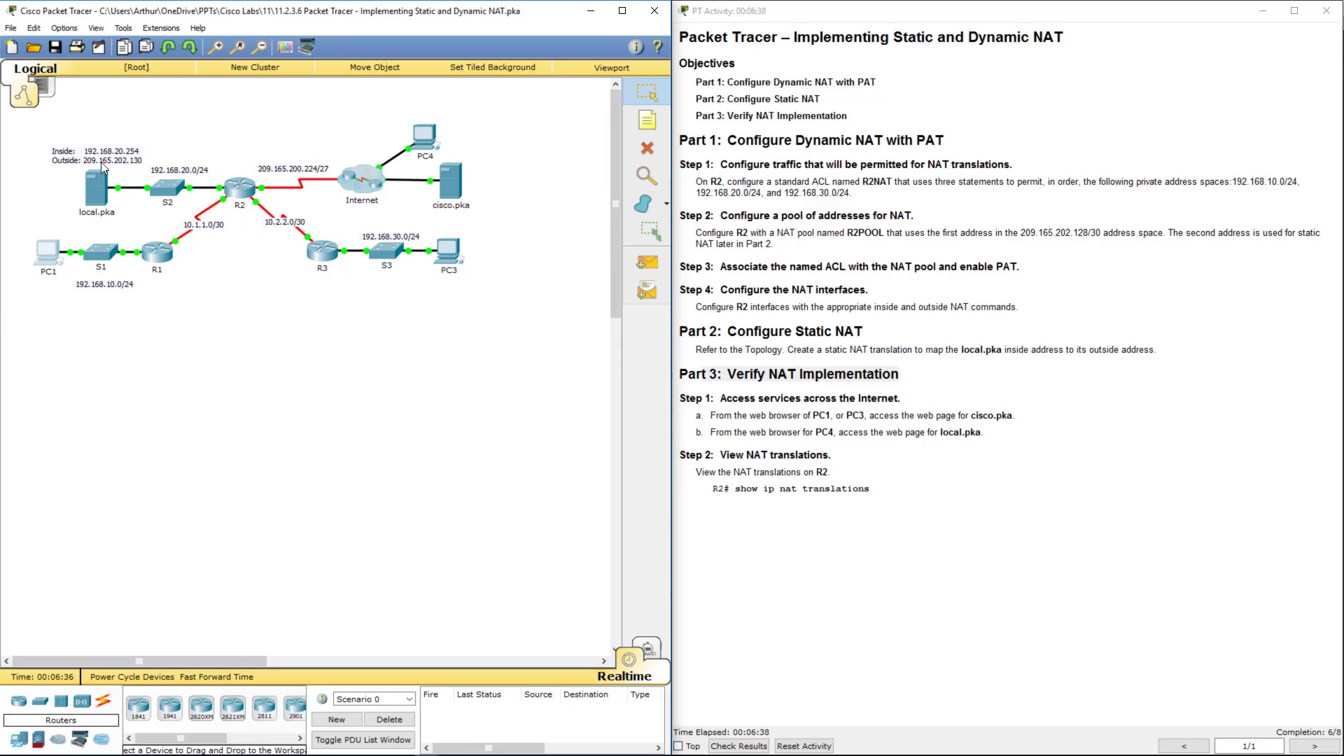
Step: Load local.pka at 209.165.202.131 in PC1's browser, close PC1, and open PC3
left_click(47, 252)
left_click(851, 293)
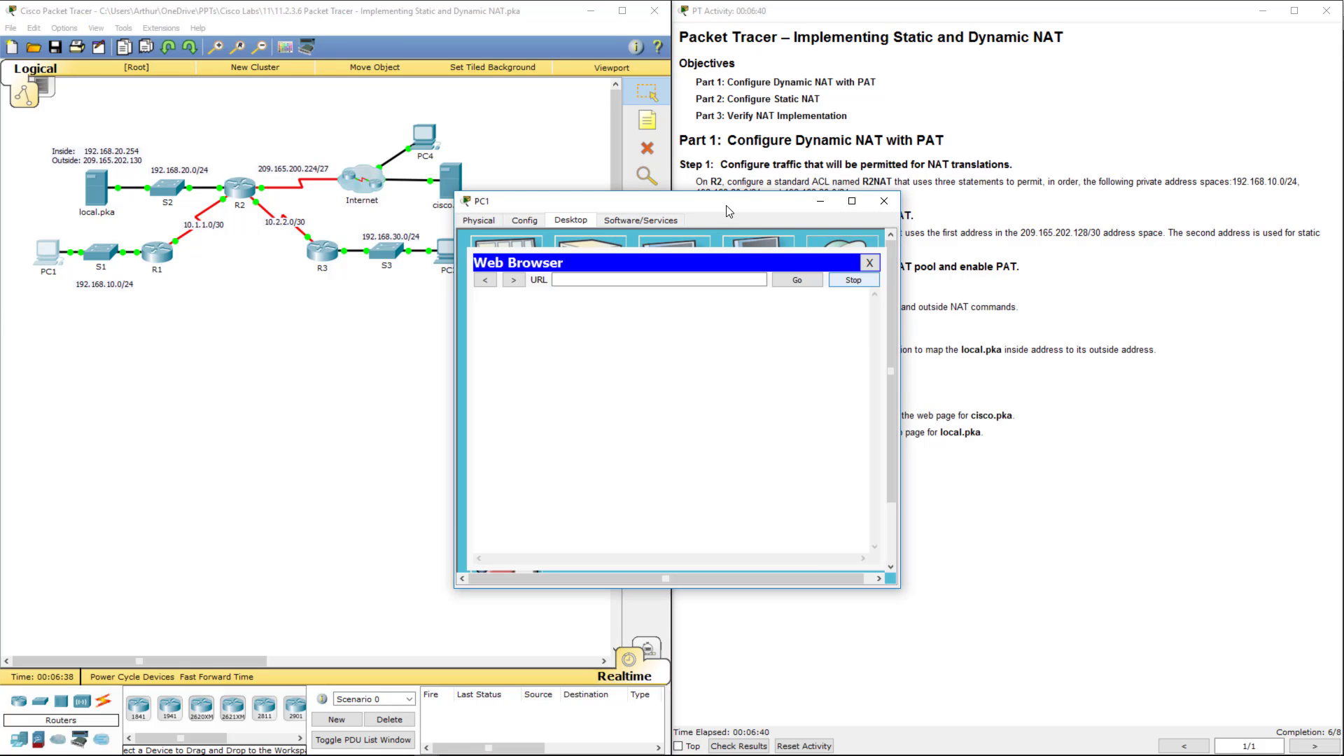
left_click_drag(731, 211, 404, 333)
left_click(262, 406)
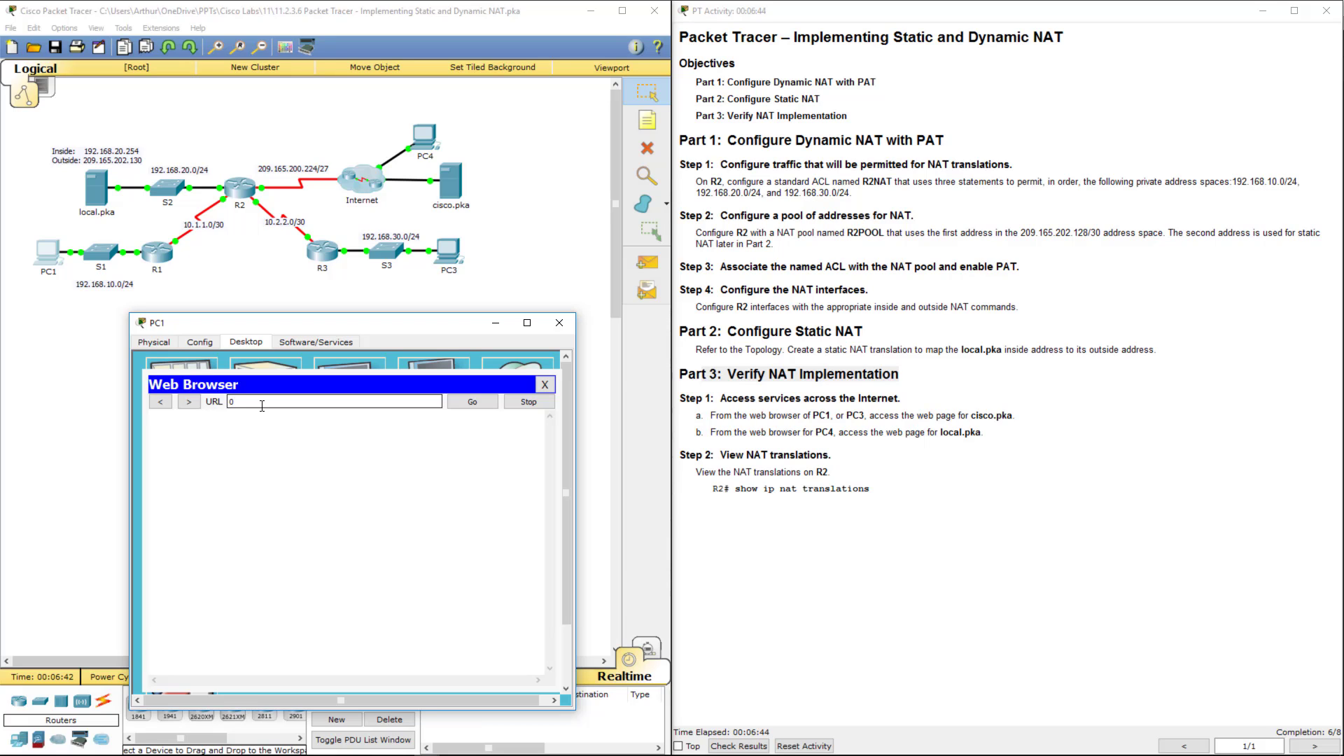
type("209.165.202.131")
key("Return")
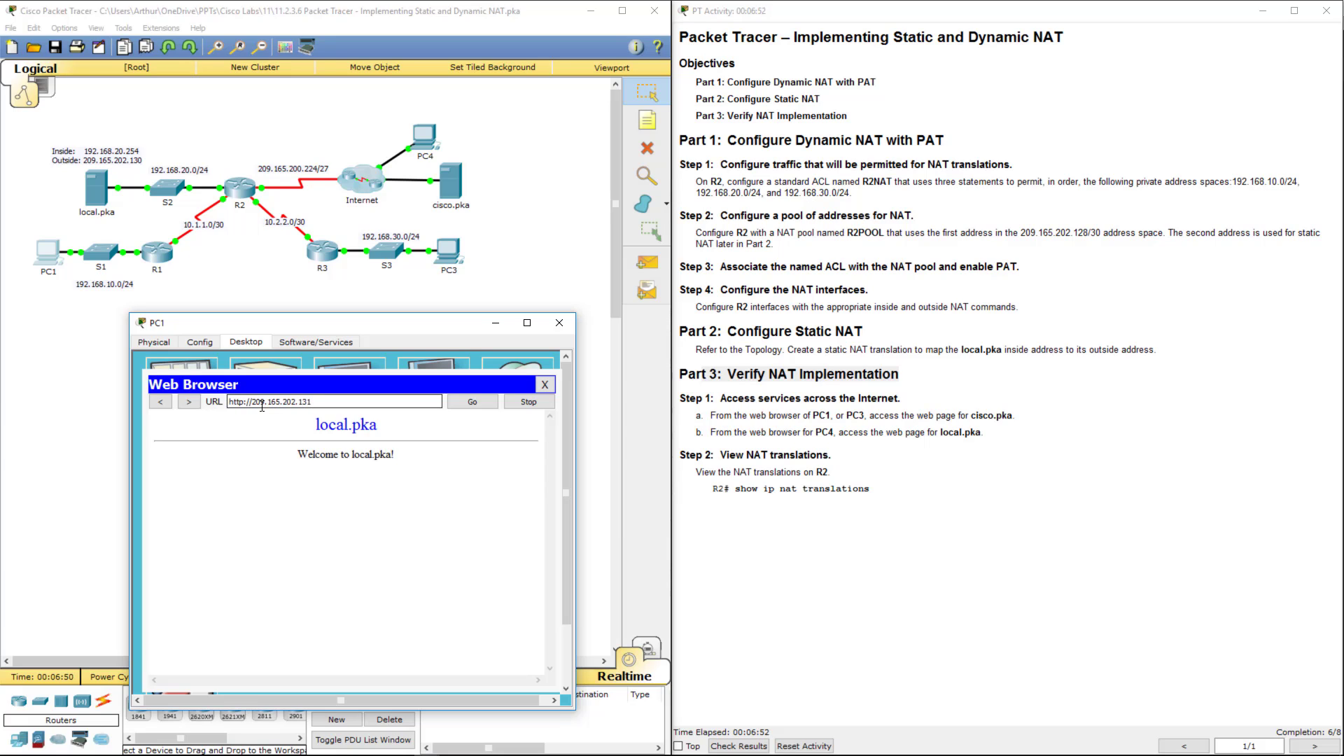
left_click_drag(312, 402, 254, 408)
key("ctrl+c")
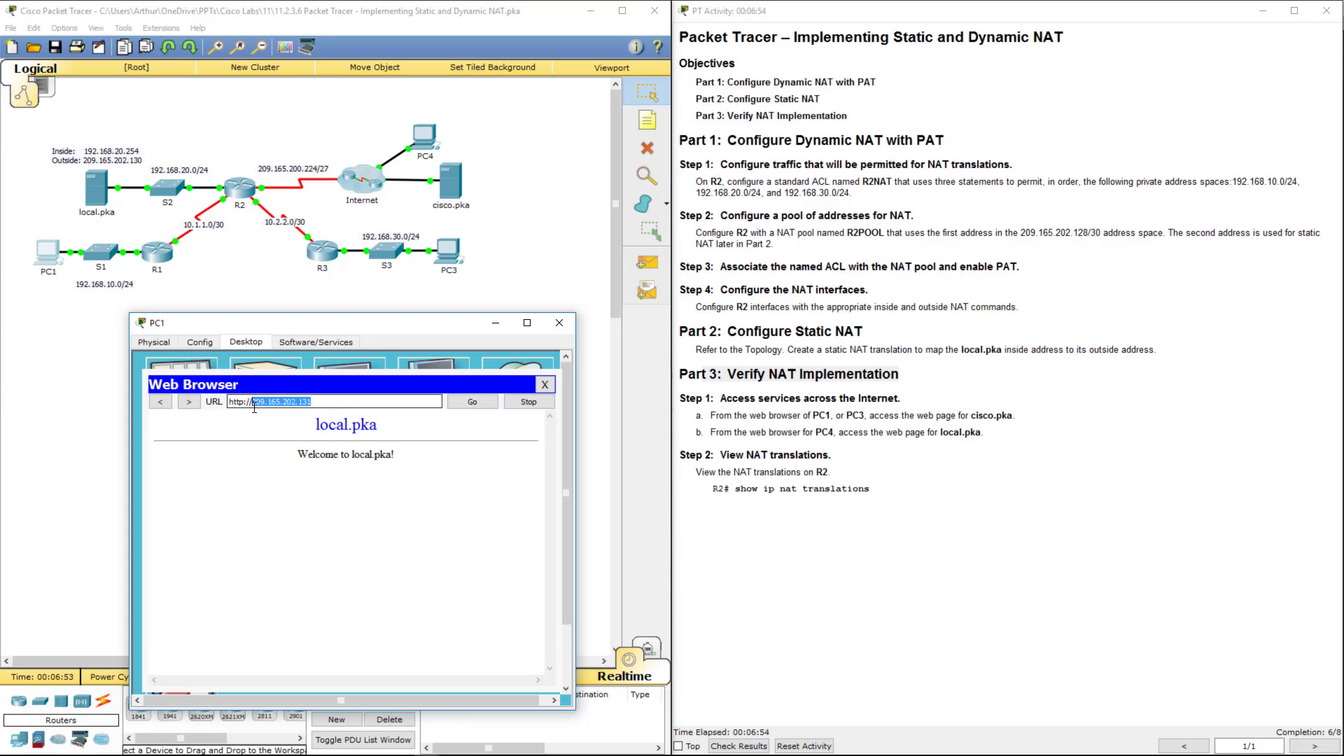
left_click(560, 322)
left_click(457, 245)
Step: Load 209.165.202.131 in PC3's web browser and close PC3
left_click(569, 220)
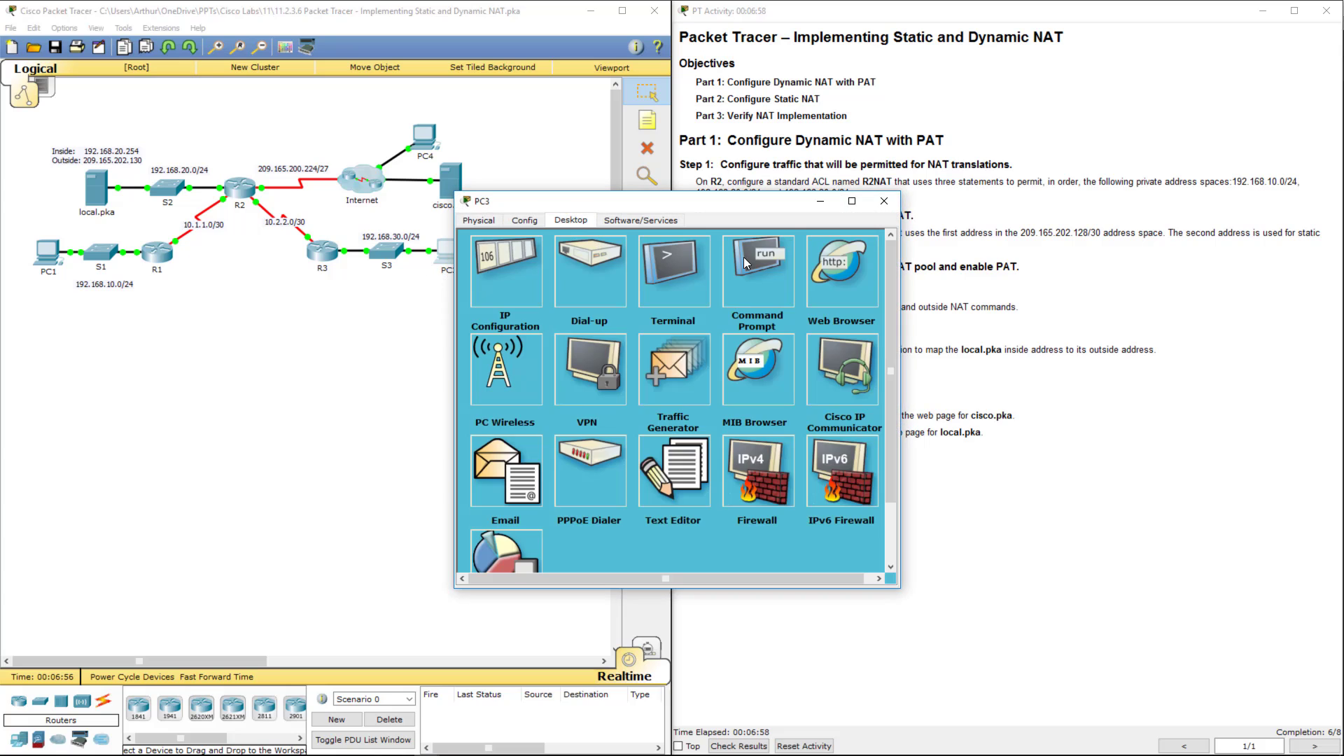
left_click(812, 279)
key("ctrl+v")
key("Return")
left_click_drag(728, 213, 385, 339)
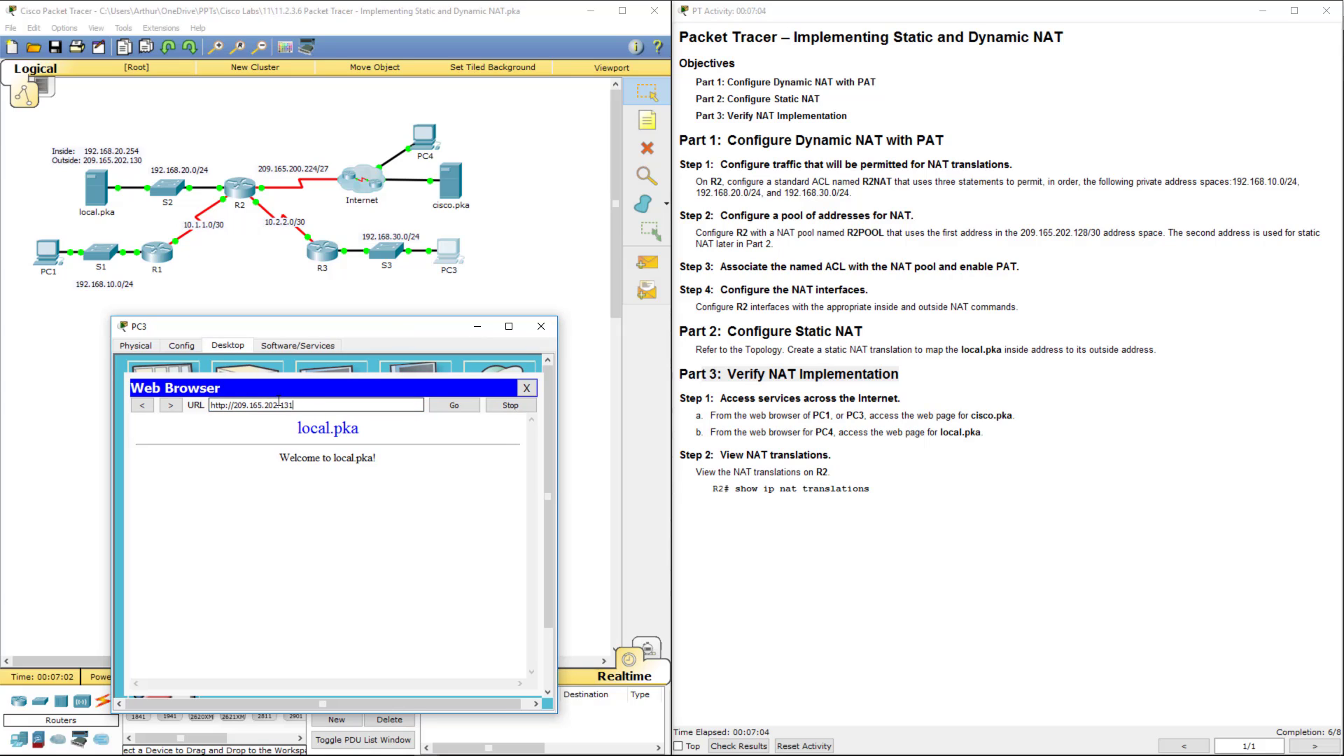
left_click(541, 327)
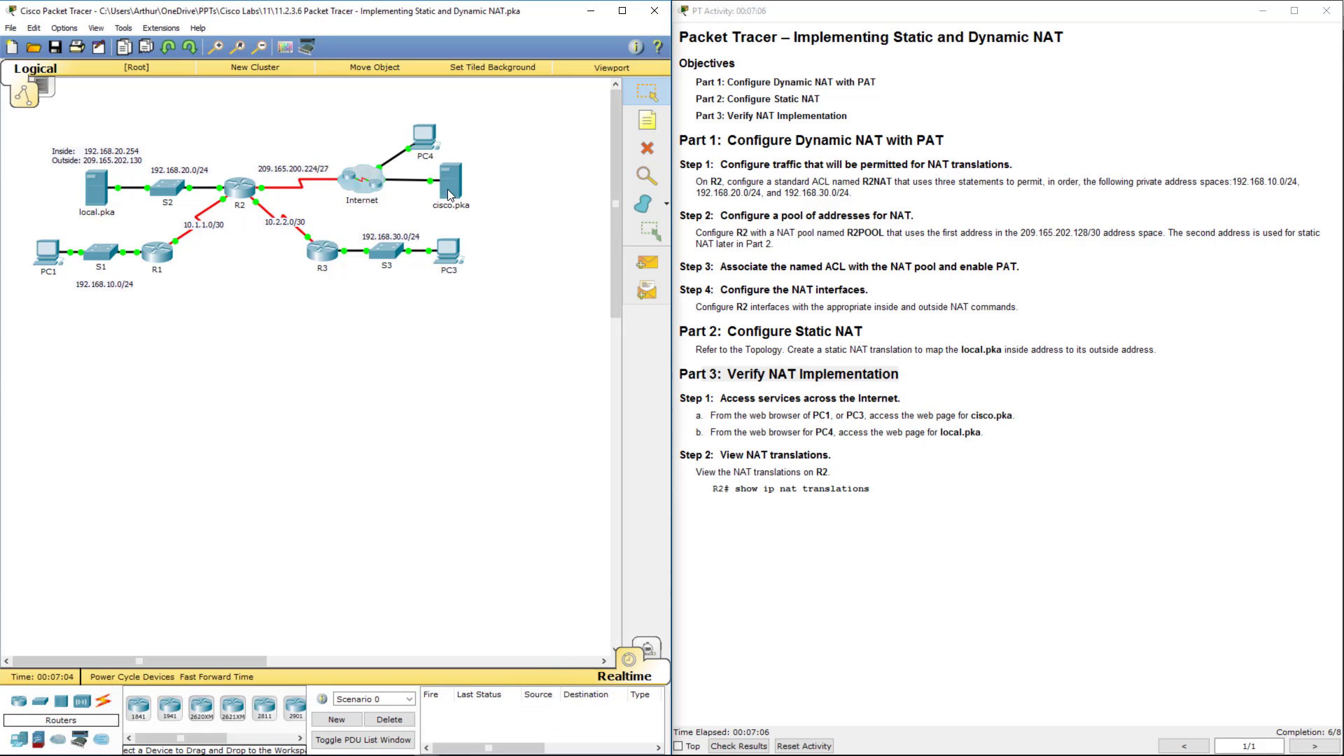
left_click(418, 136)
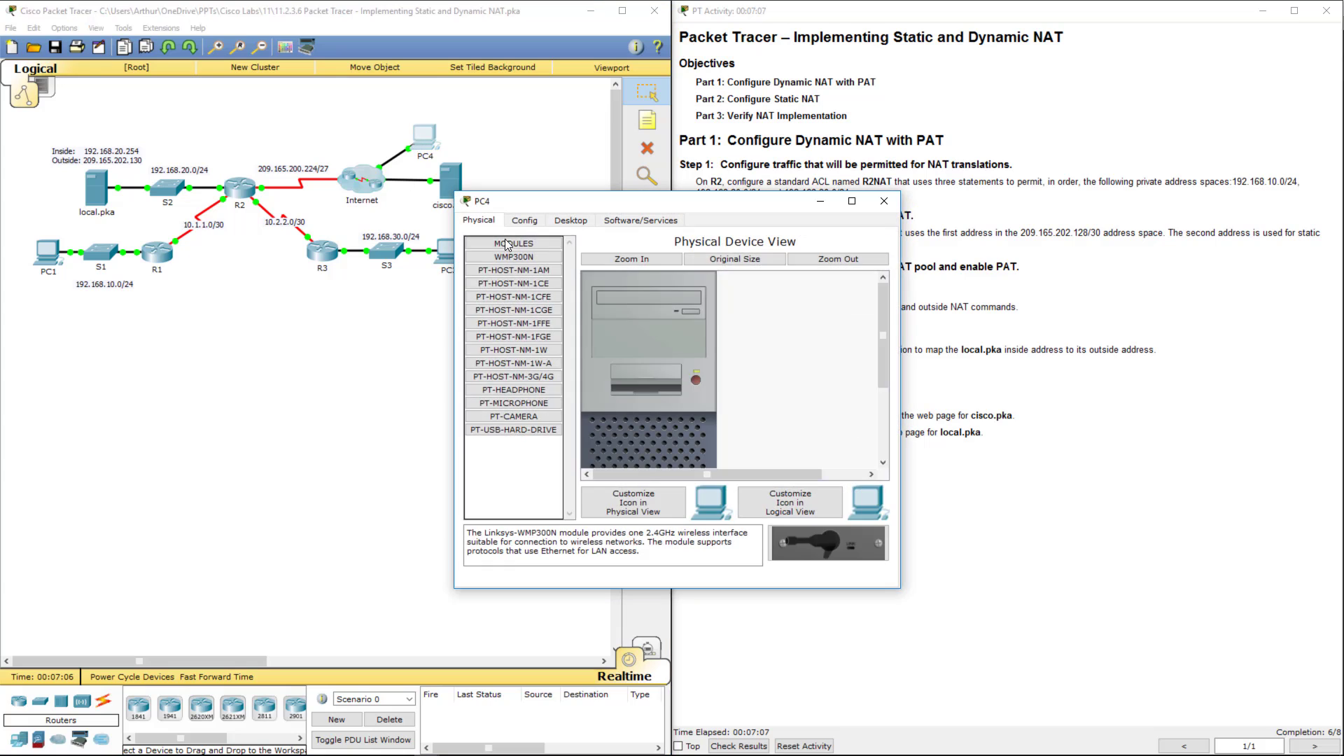
left_click(570, 220)
left_click(857, 273)
left_click(606, 281)
type("http://209.165.202.131")
key("Return")
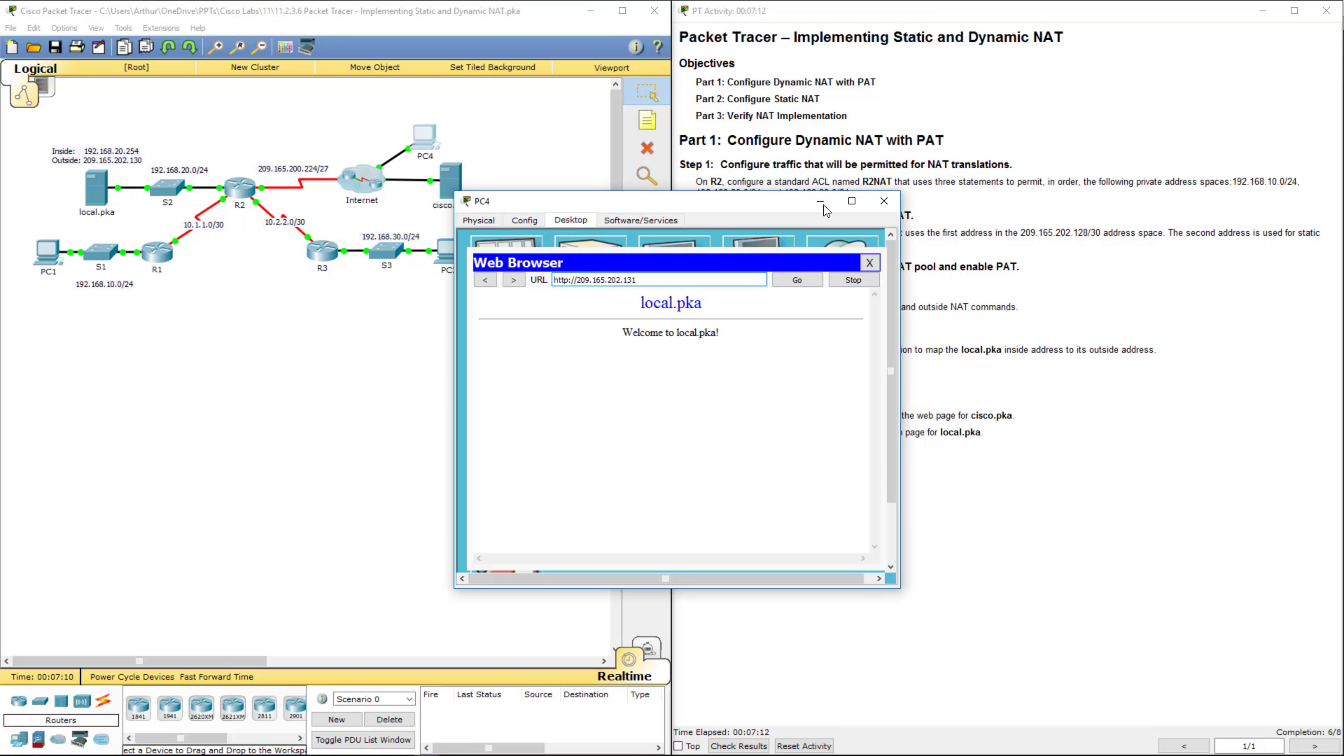
left_click(884, 201)
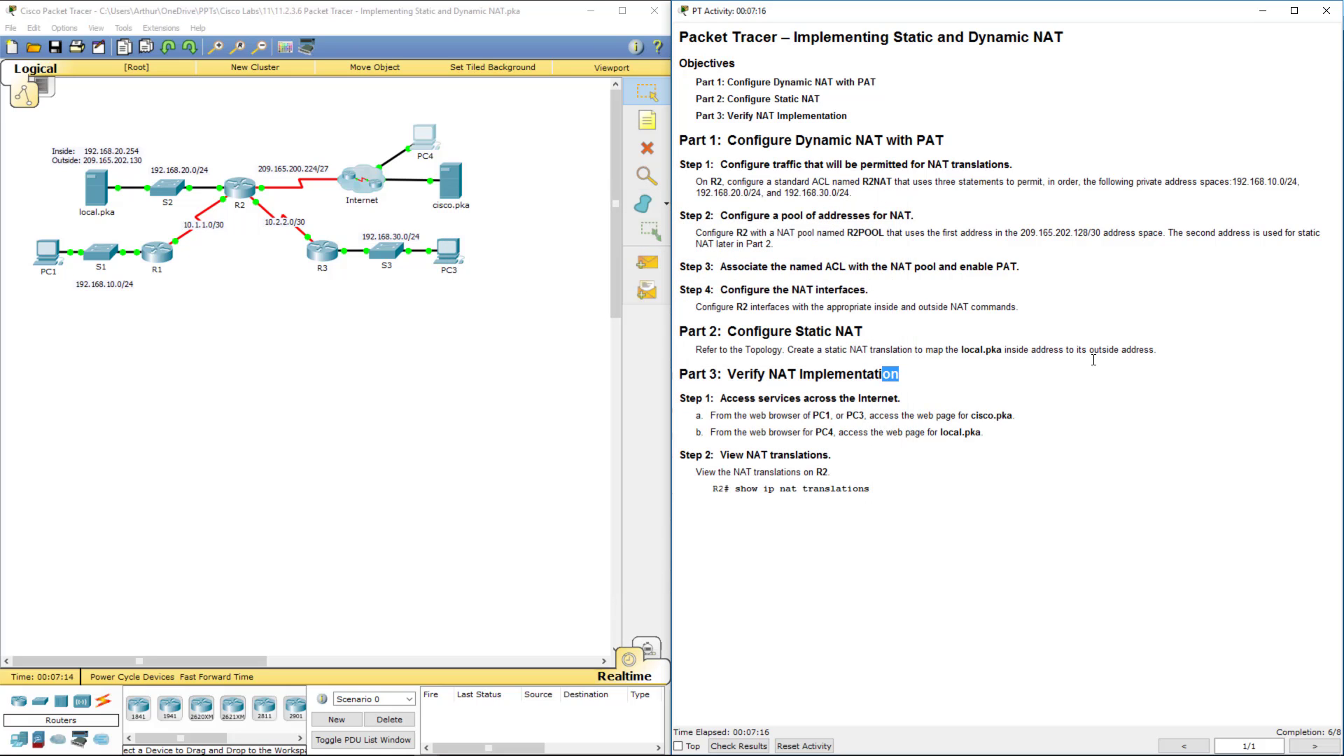
left_click_drag(965, 349, 1126, 349)
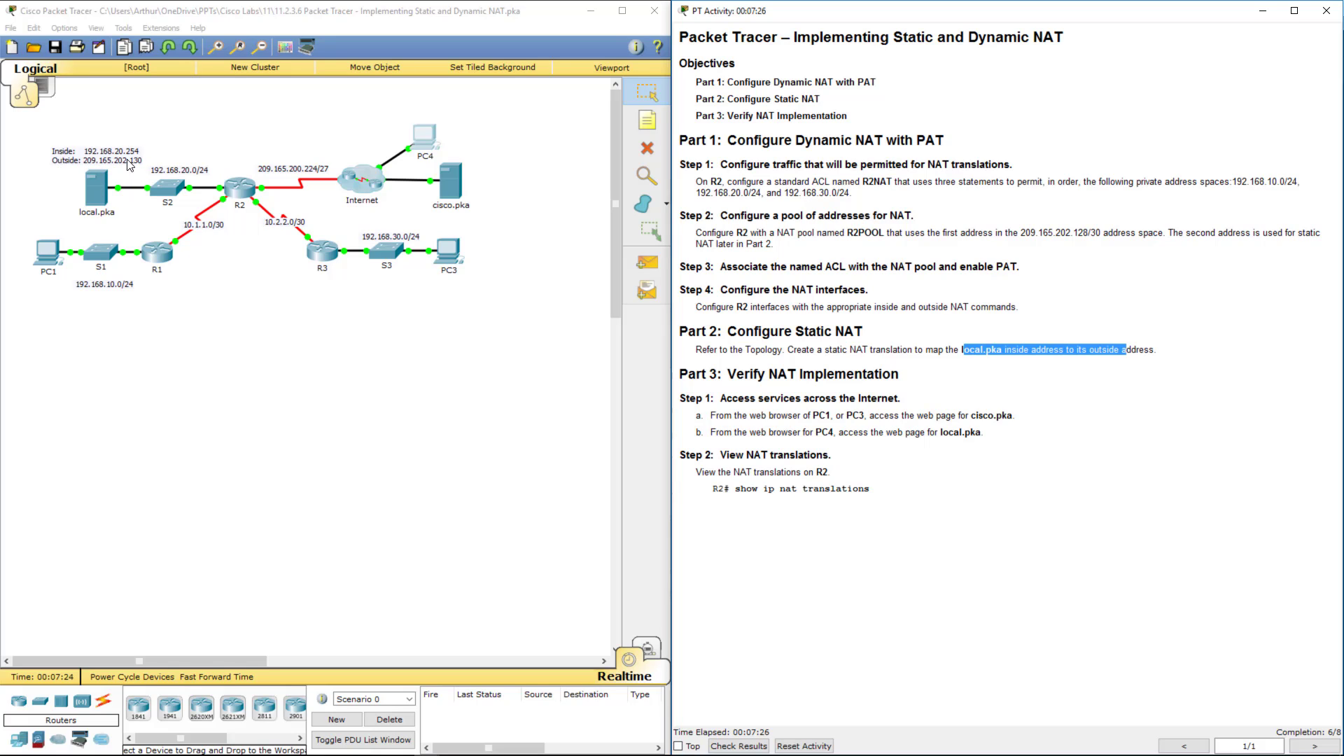
left_click(239, 188)
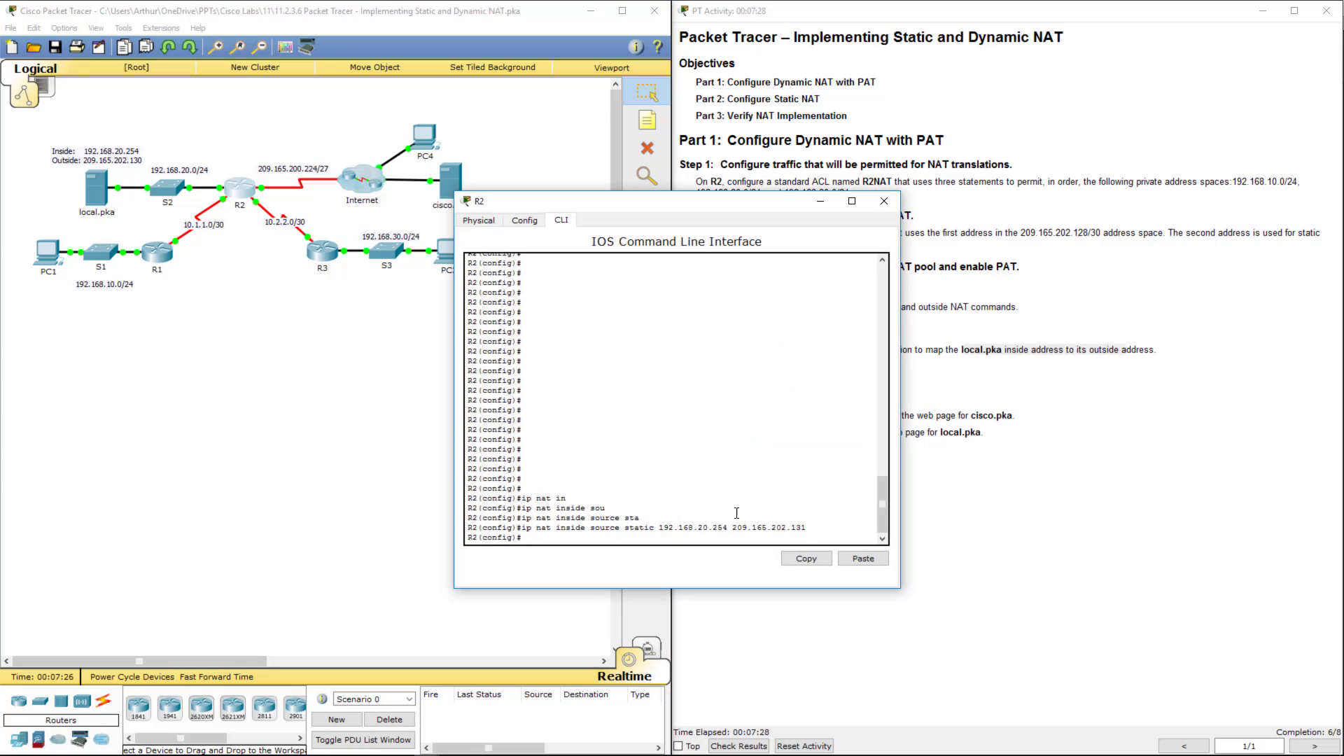
left_click_drag(805, 526, 794, 524)
left_click(798, 527)
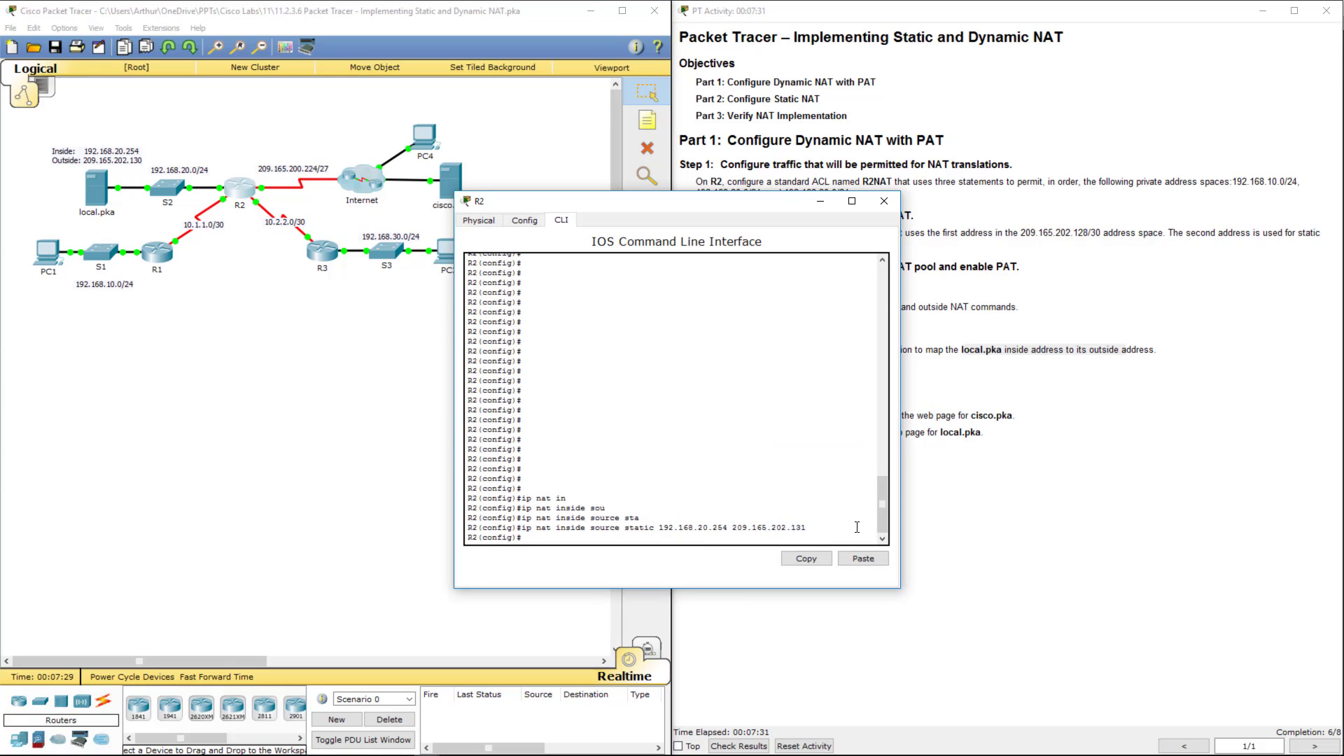
double_click(802, 526)
left_click(885, 201)
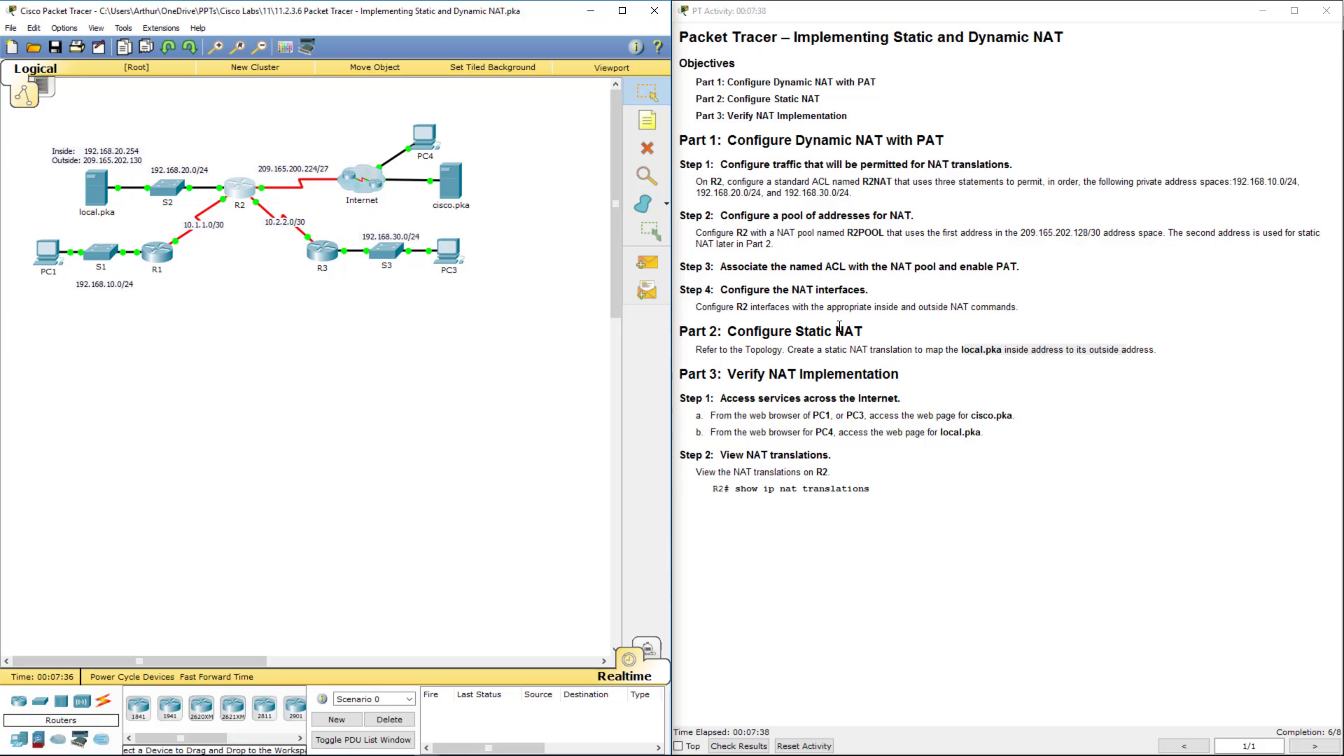
left_click(1021, 496)
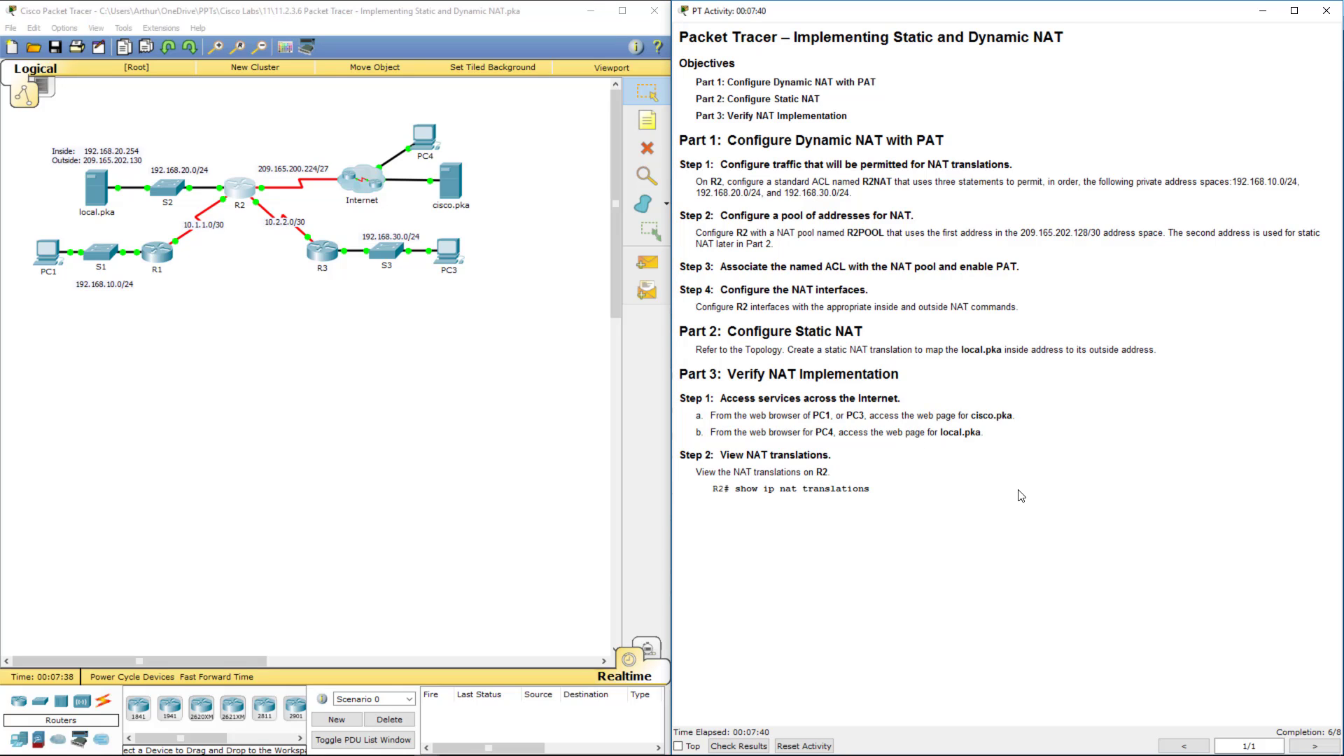